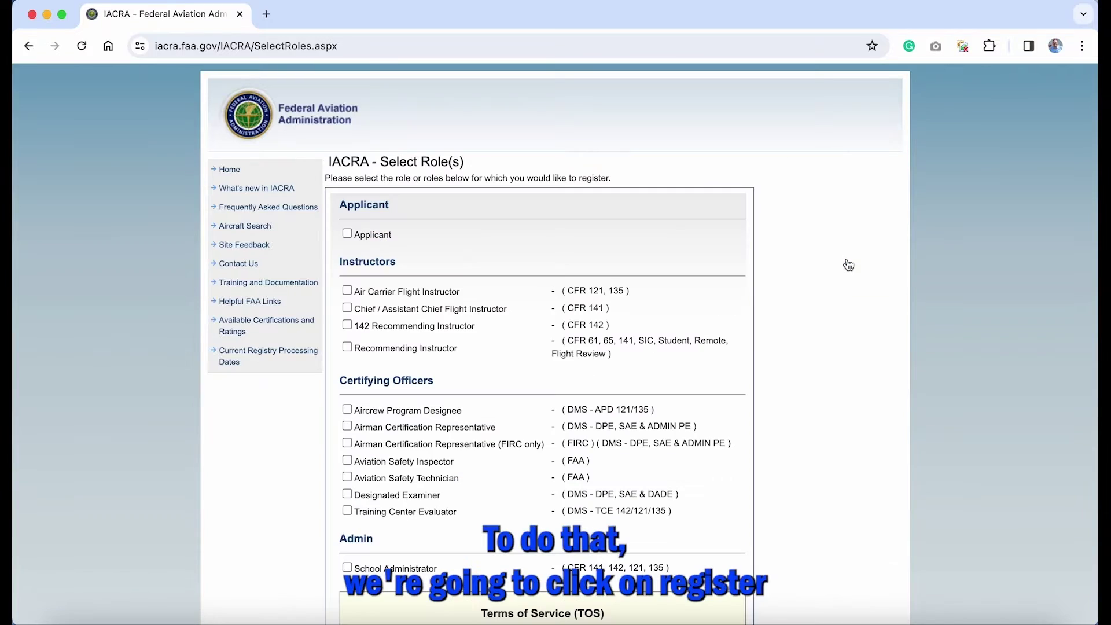
Step: Register with the Applicant role and agree to the terms of service
left_click(348, 234)
scroll(477, 341, "down", 5)
scroll(476, 340, "down", 5)
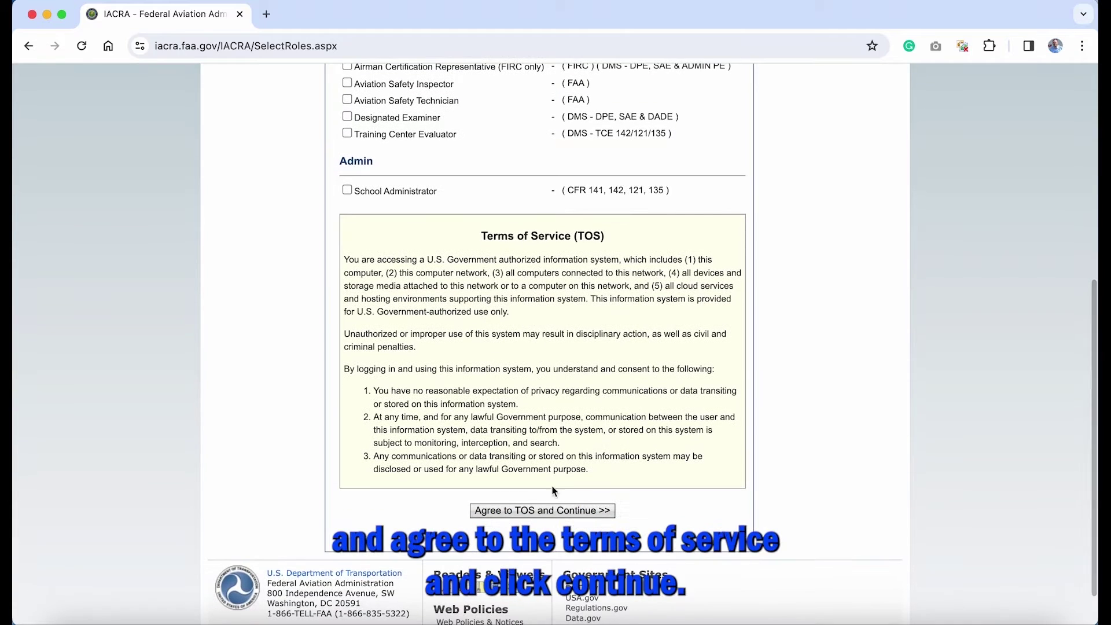
left_click(571, 511)
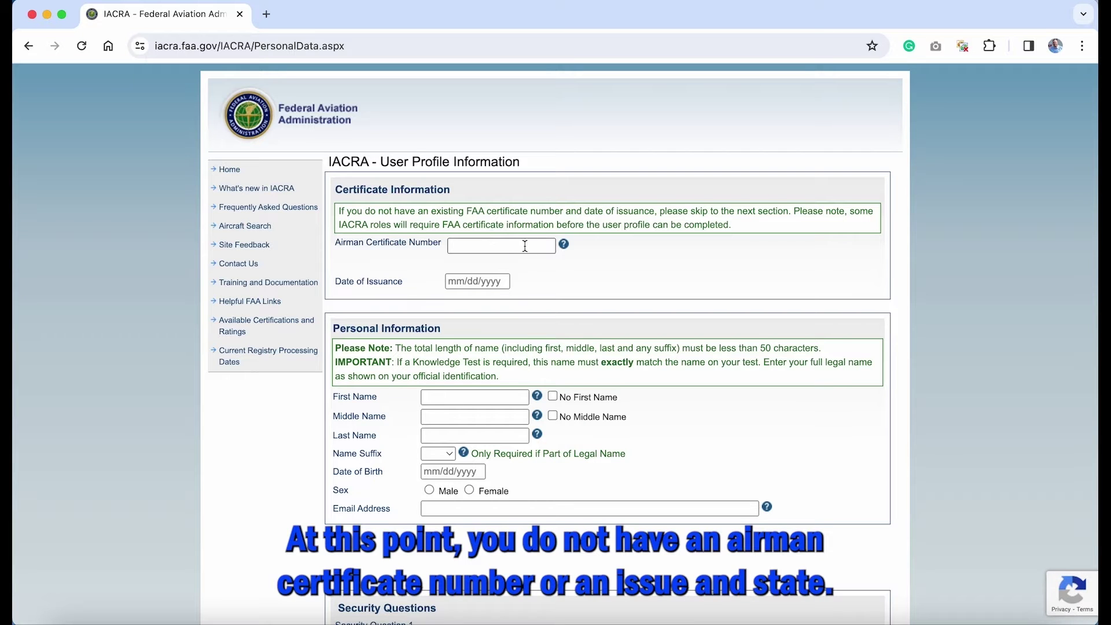
Step: Enter the applicant's first, middle and last name and date of birth, confirming the birthdate
scroll(553, 291, "down", 2)
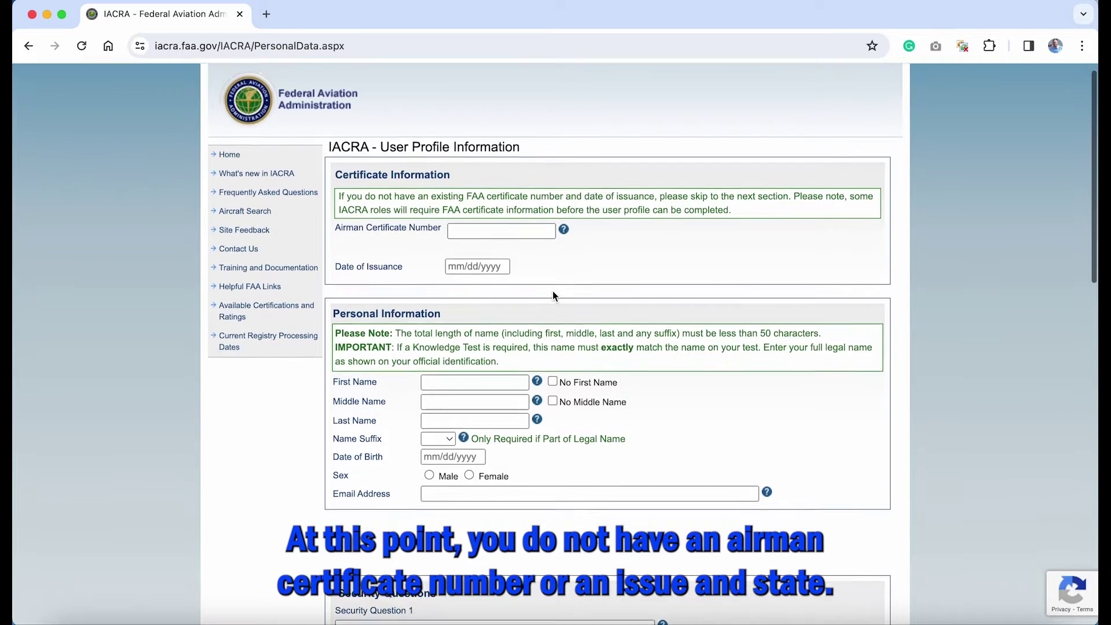
scroll(554, 290, "down", 3)
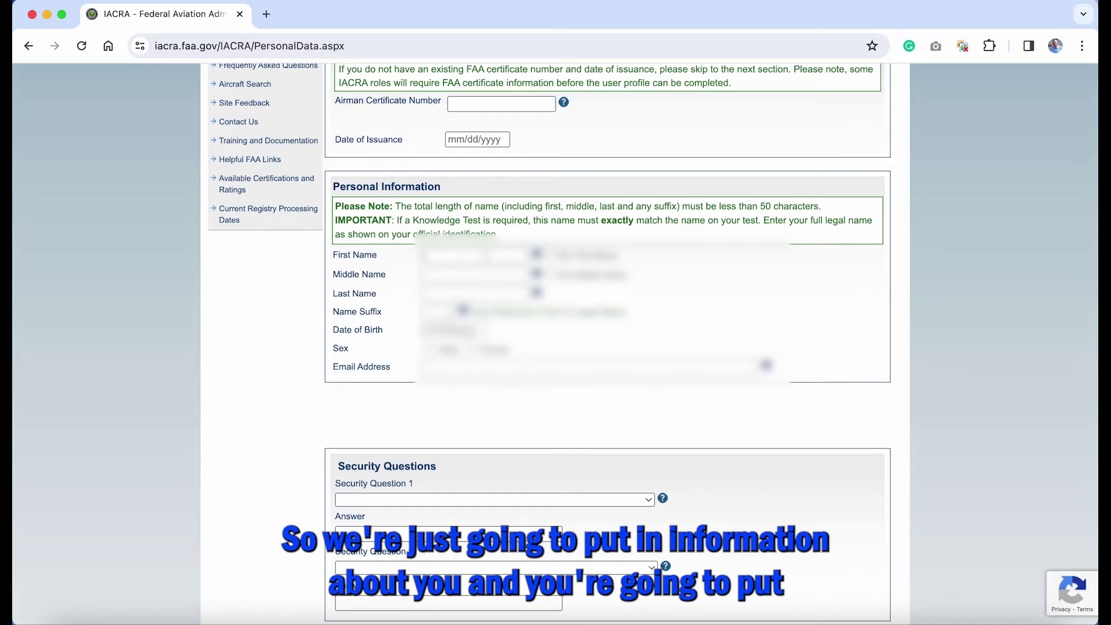
left_click(426, 254)
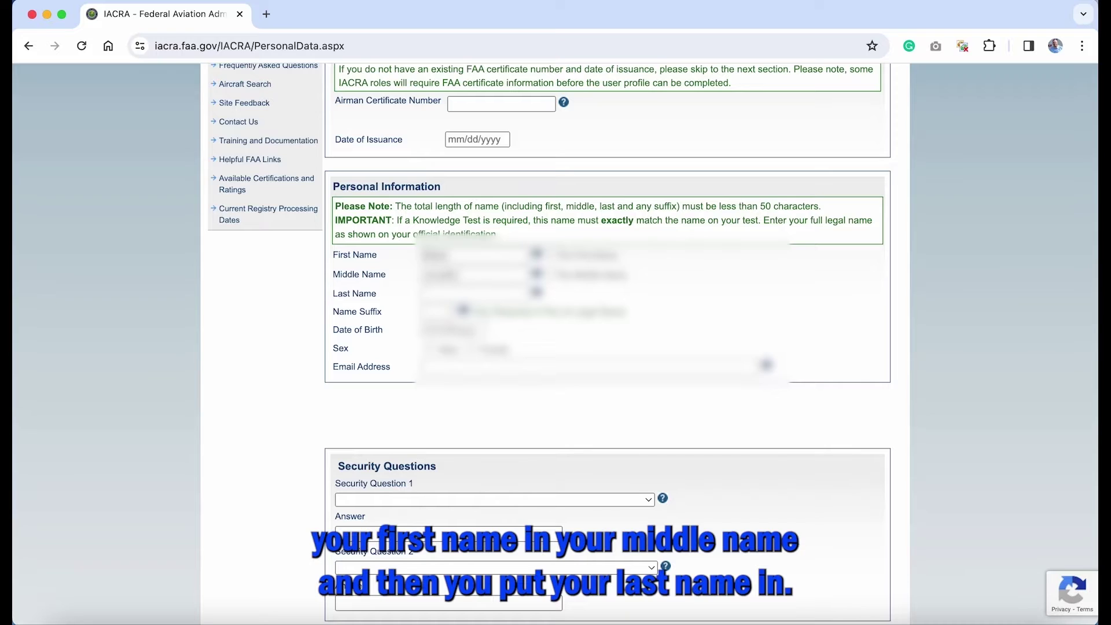
left_click(451, 330)
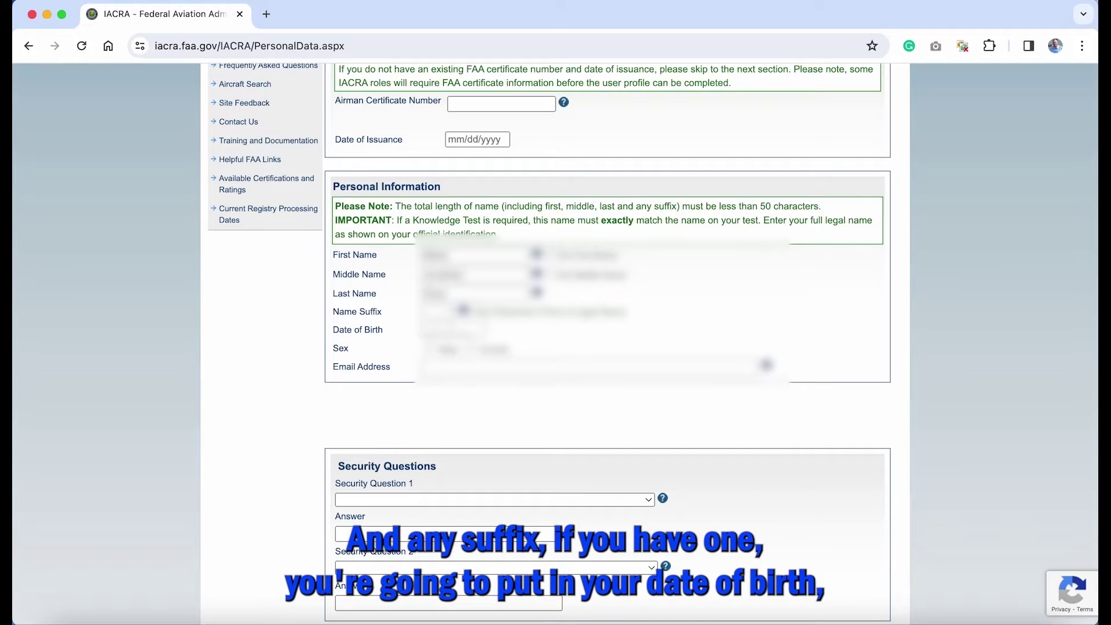
type("01")
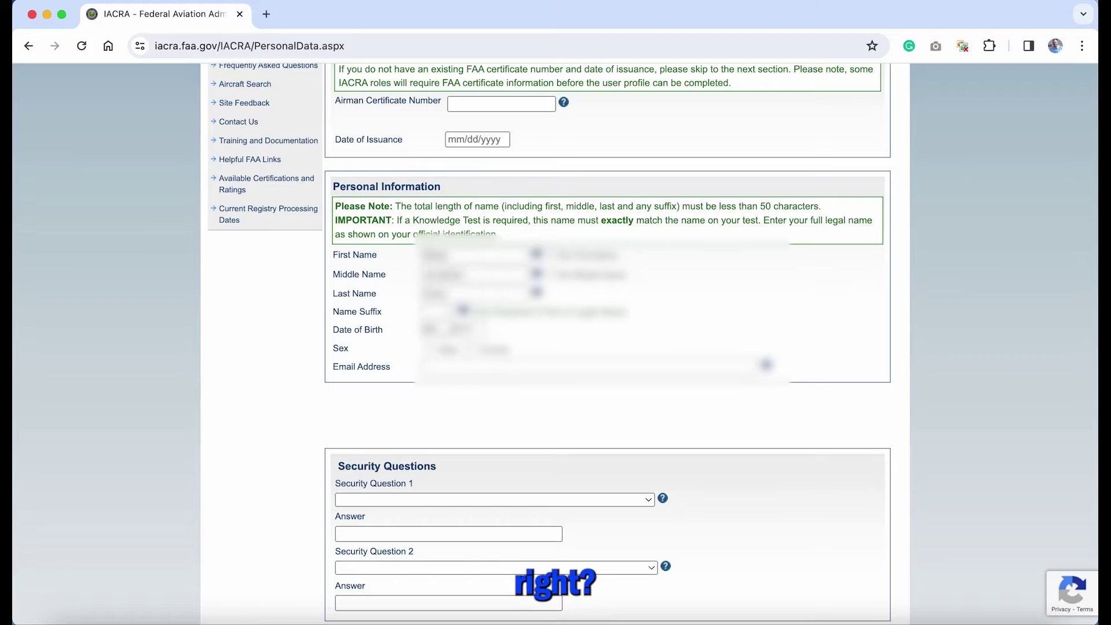
type("0119")
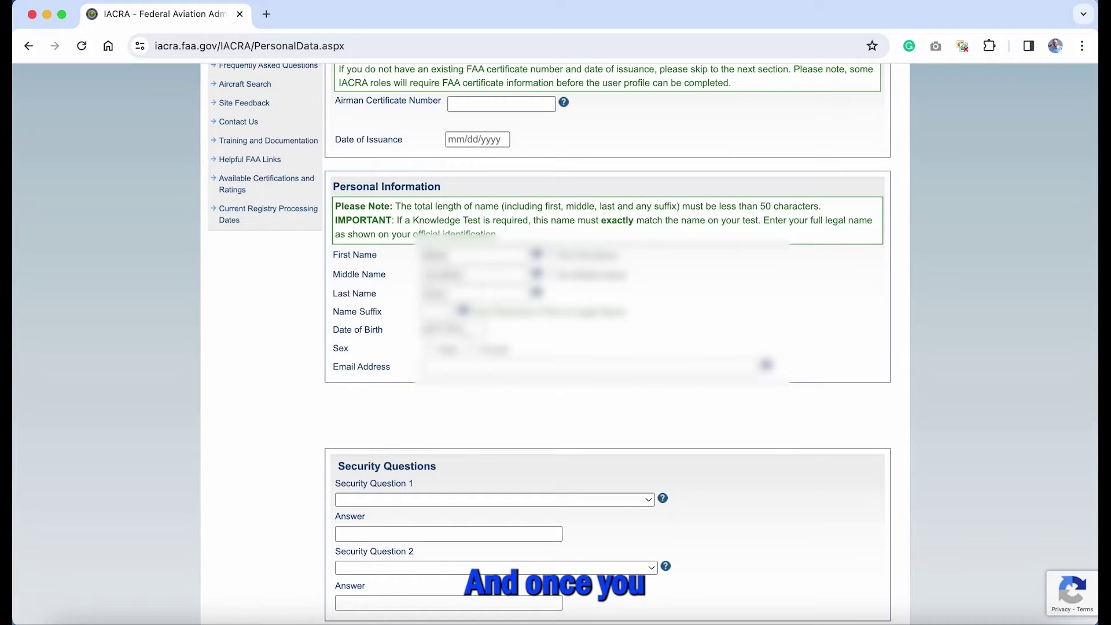
type("**")
key("Tab")
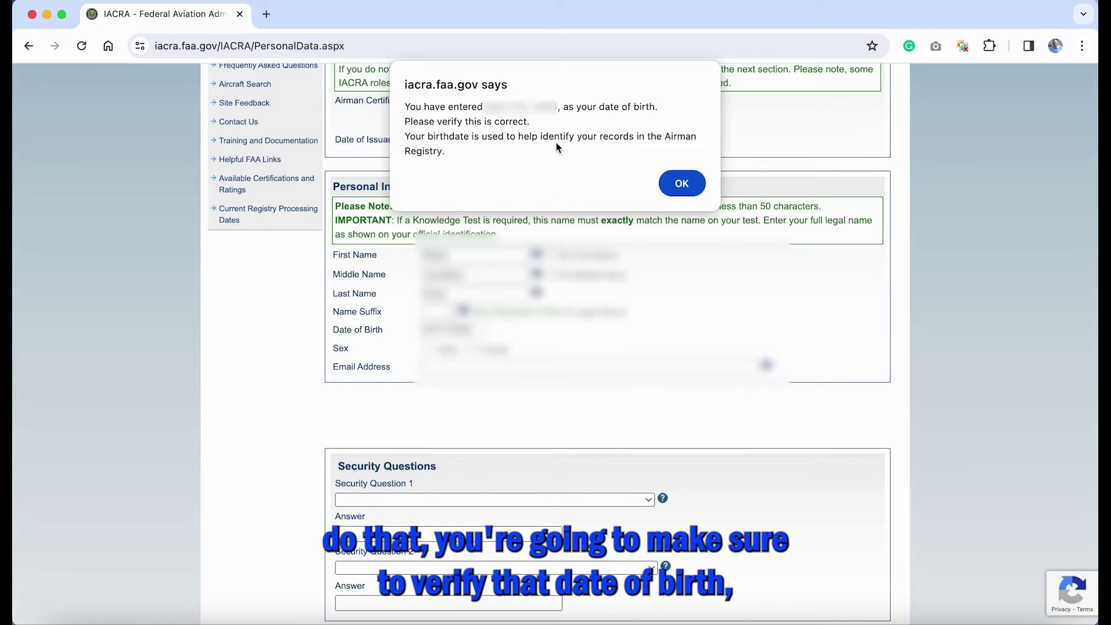
left_click(683, 184)
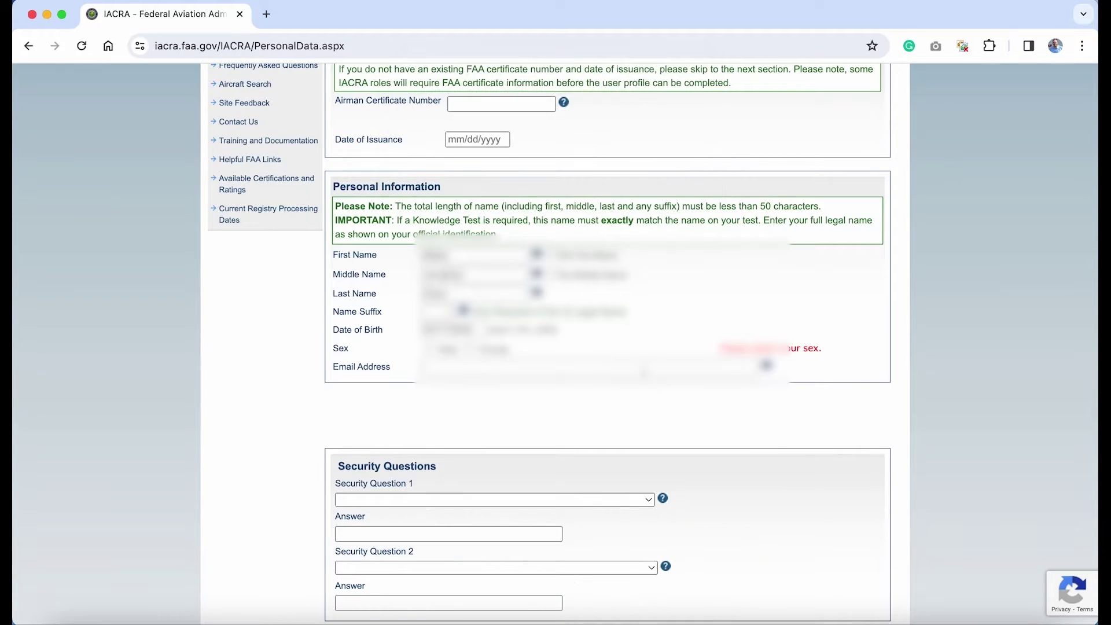
Step: Set the applicant's sex to Male and fill in the e-mail address
left_click(429, 347)
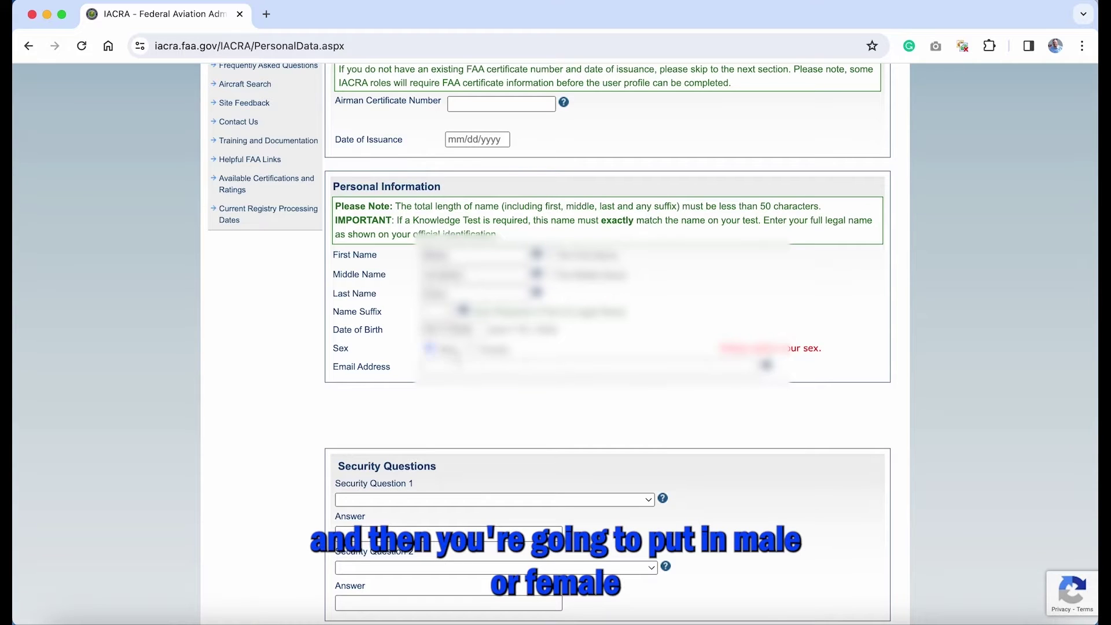
type("user@gm")
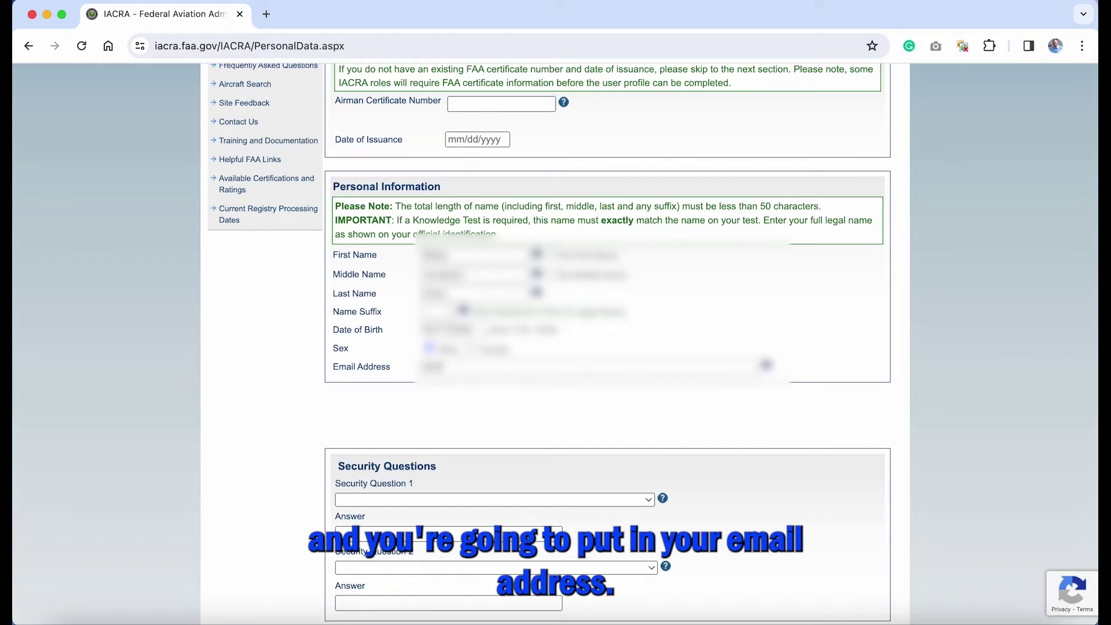
type("ail.com")
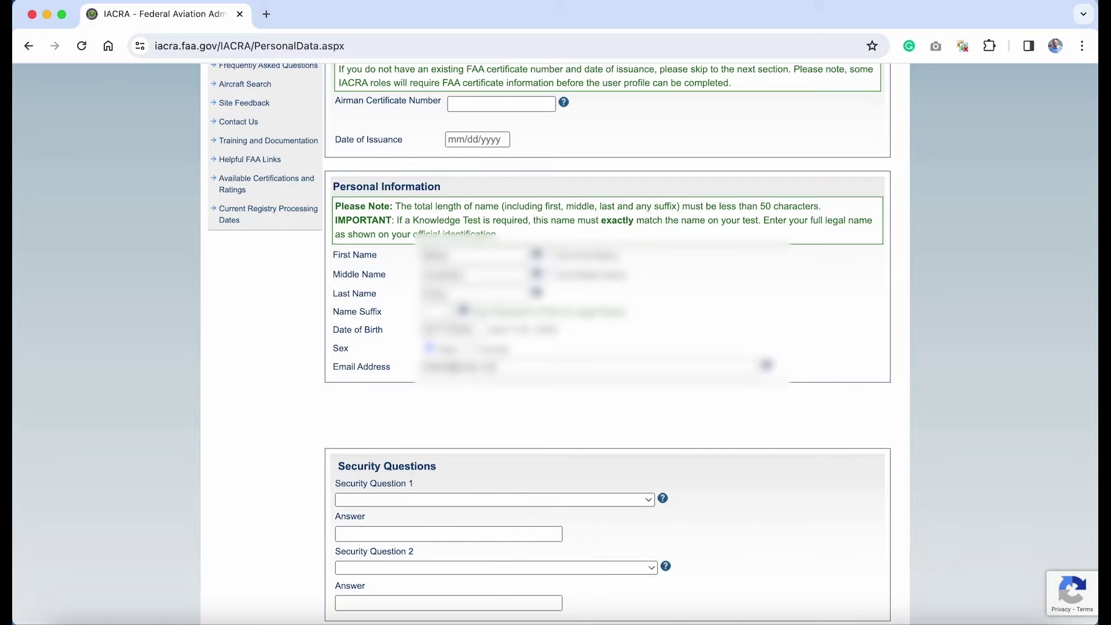
scroll(568, 464, "down", 6)
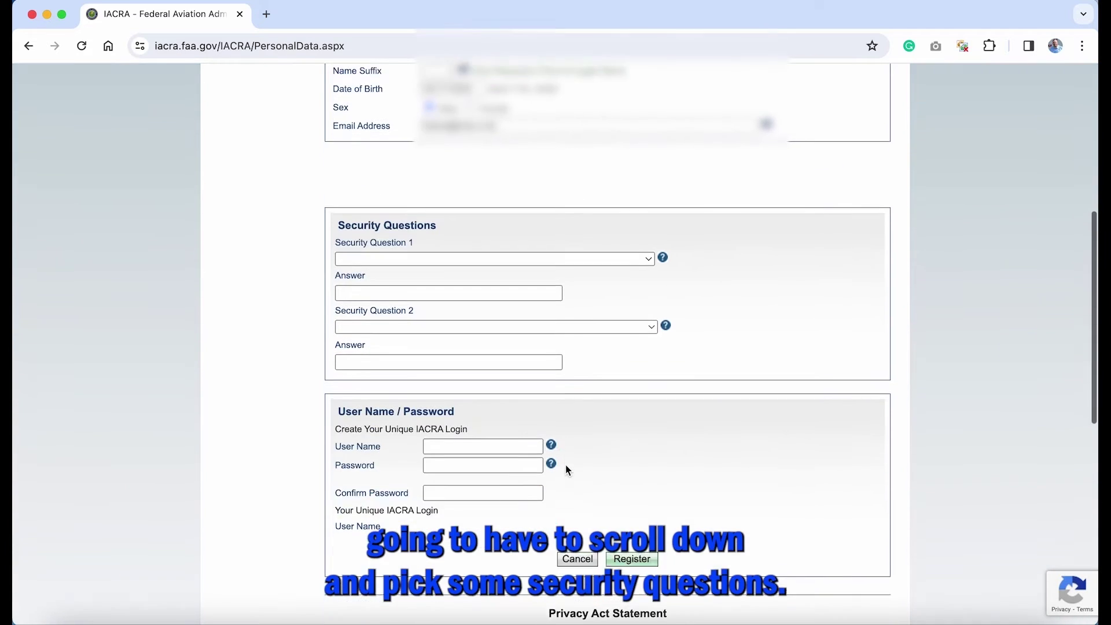
Step: Choose the first security question and type its answer
scroll(566, 469, "down", 1)
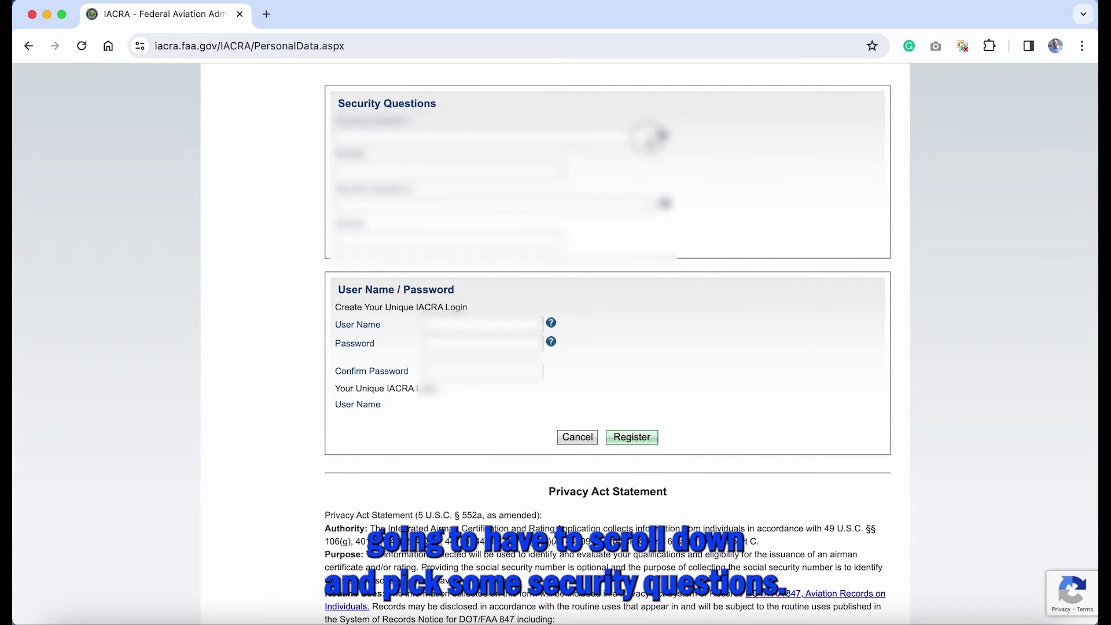
left_click(647, 137)
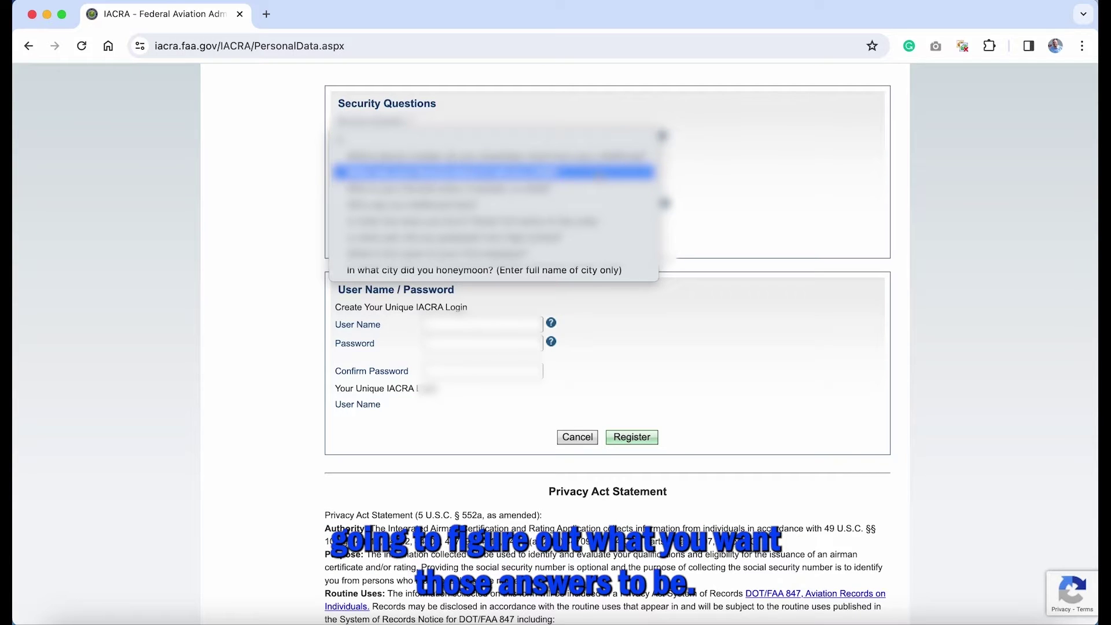
left_click(596, 174)
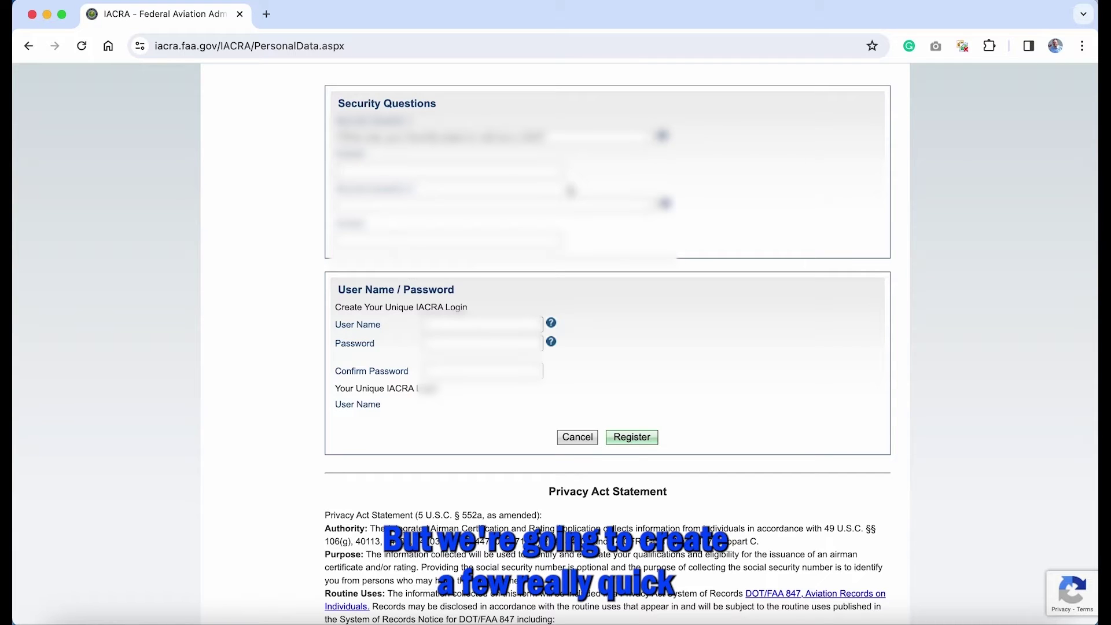
type("Hawaii")
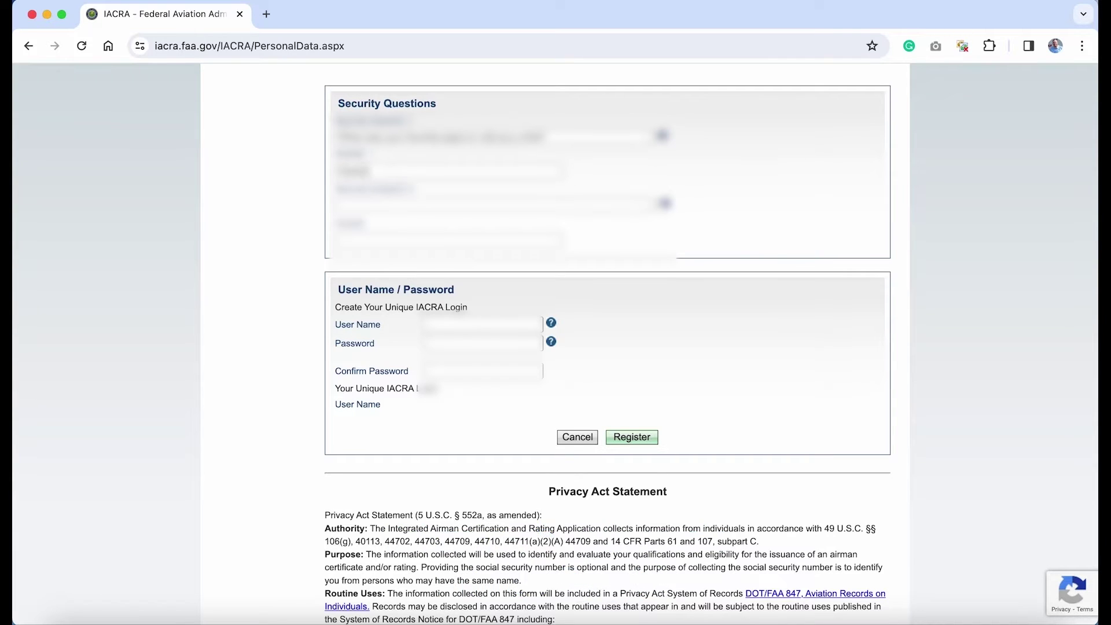
Step: Choose the second security question and type its answer
left_click(586, 212)
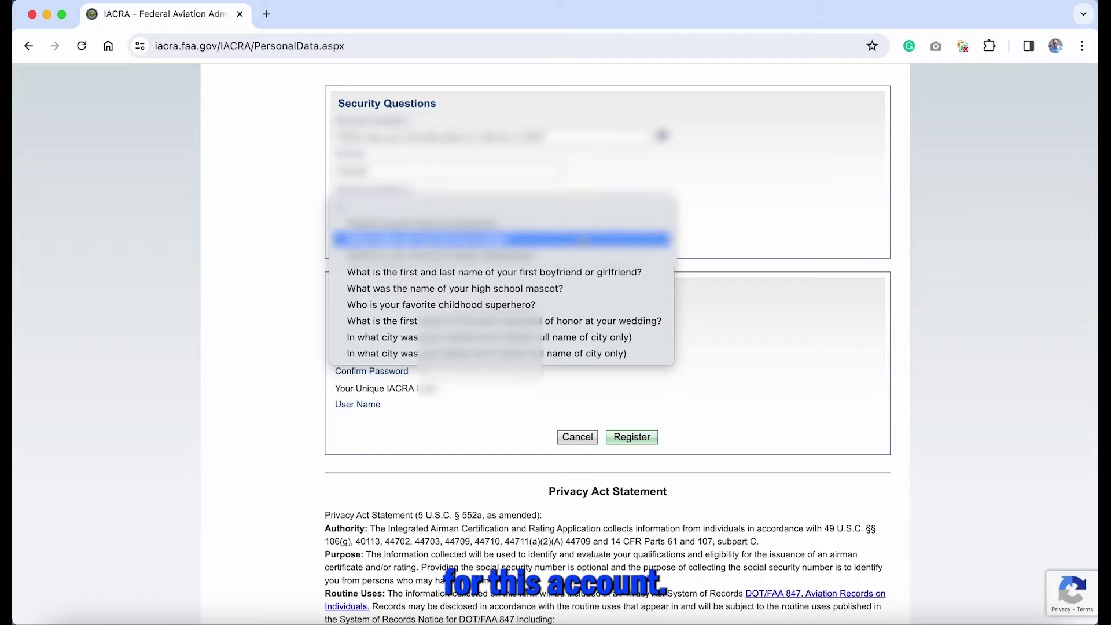
left_click(585, 242)
left_click(466, 240)
type("Tkunk")
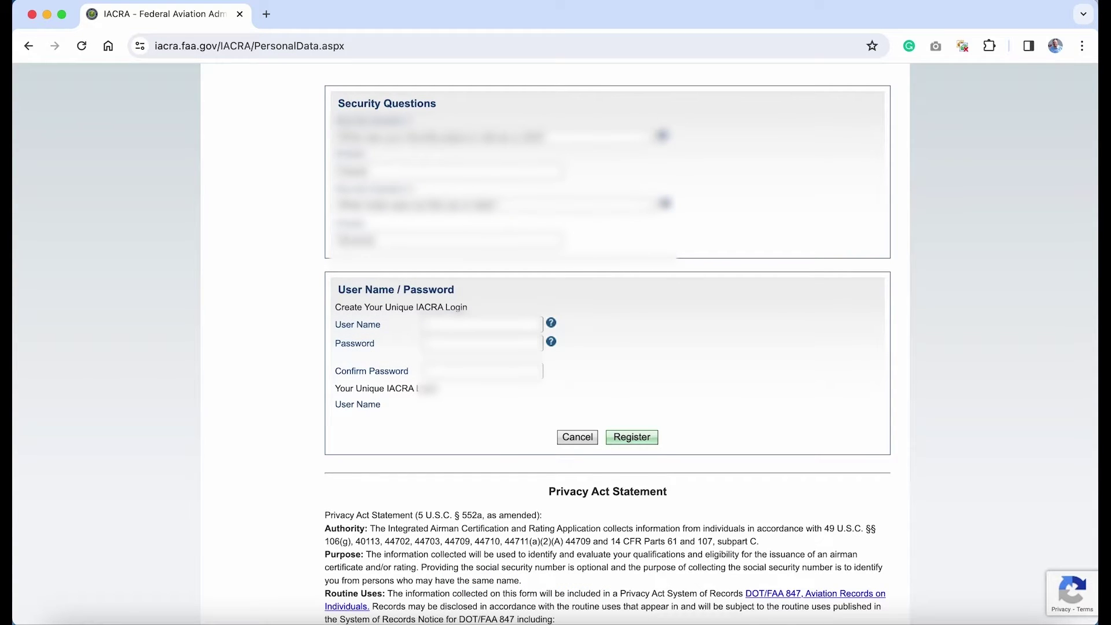
type("ter")
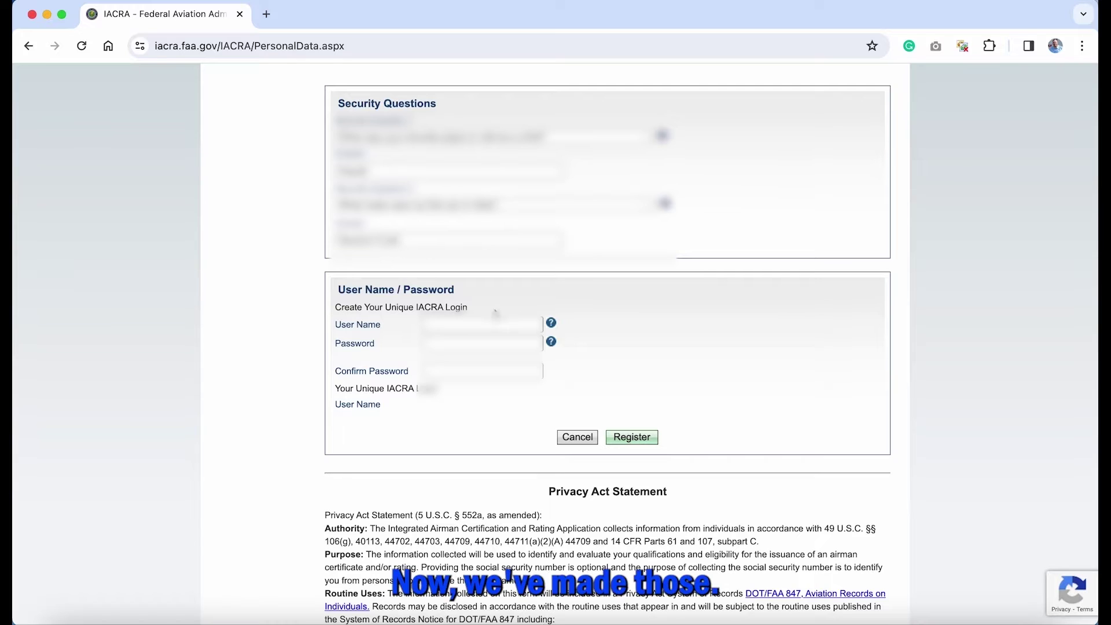
Step: Enter the user name and start a first password attempt
key("Tab")
type("username")
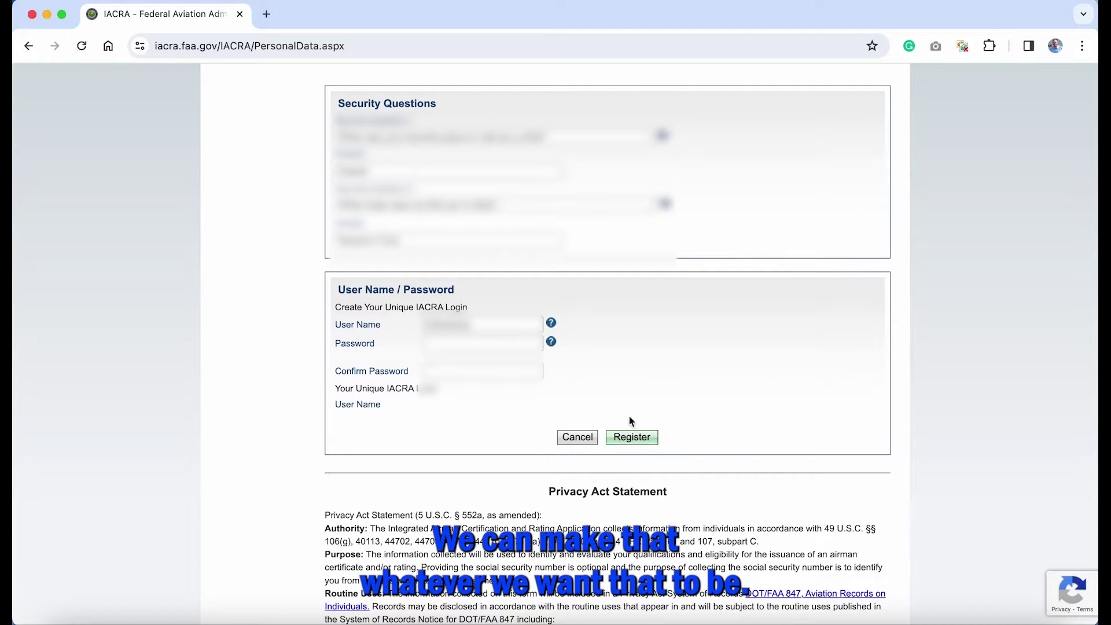
key("Tab")
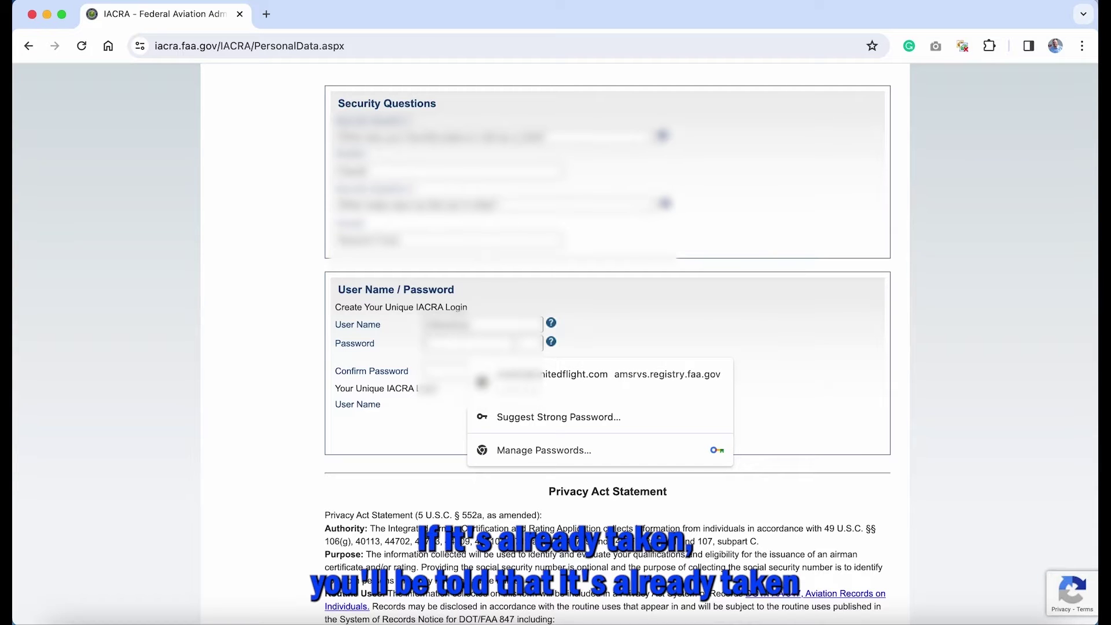
type("abc")
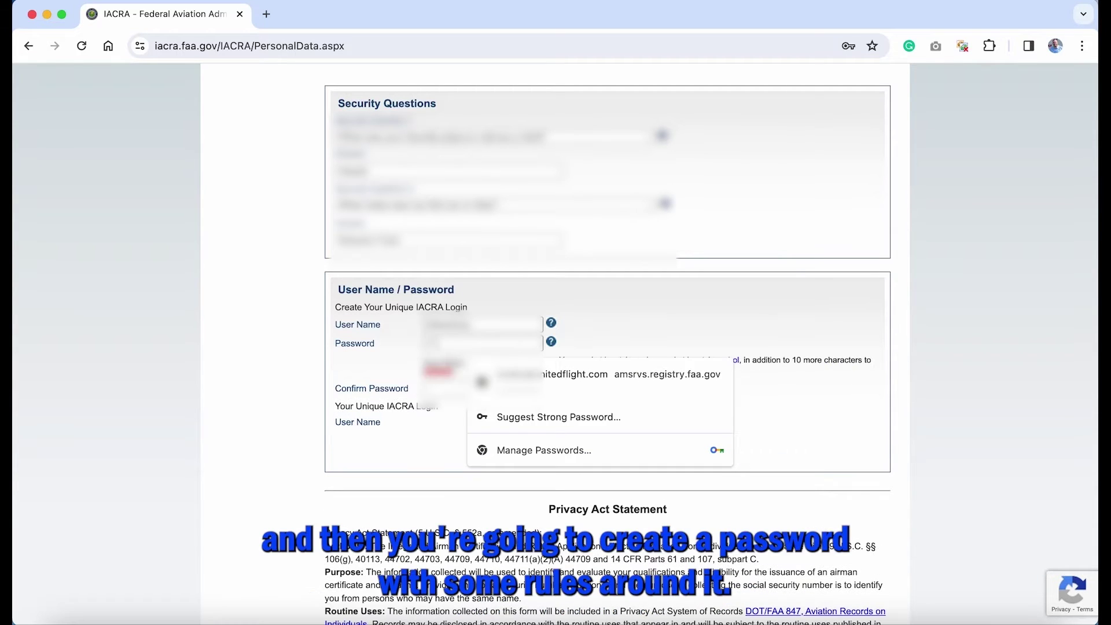
left_click(446, 446)
left_click(479, 349)
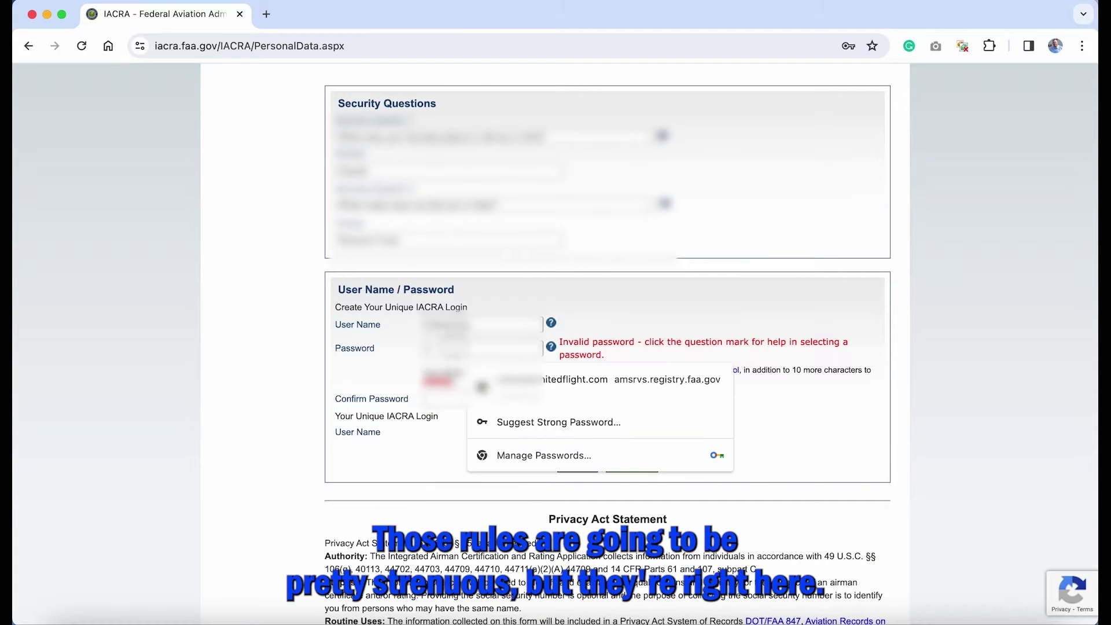
Step: Read the password requirements in the help window, then close it
left_click(551, 348)
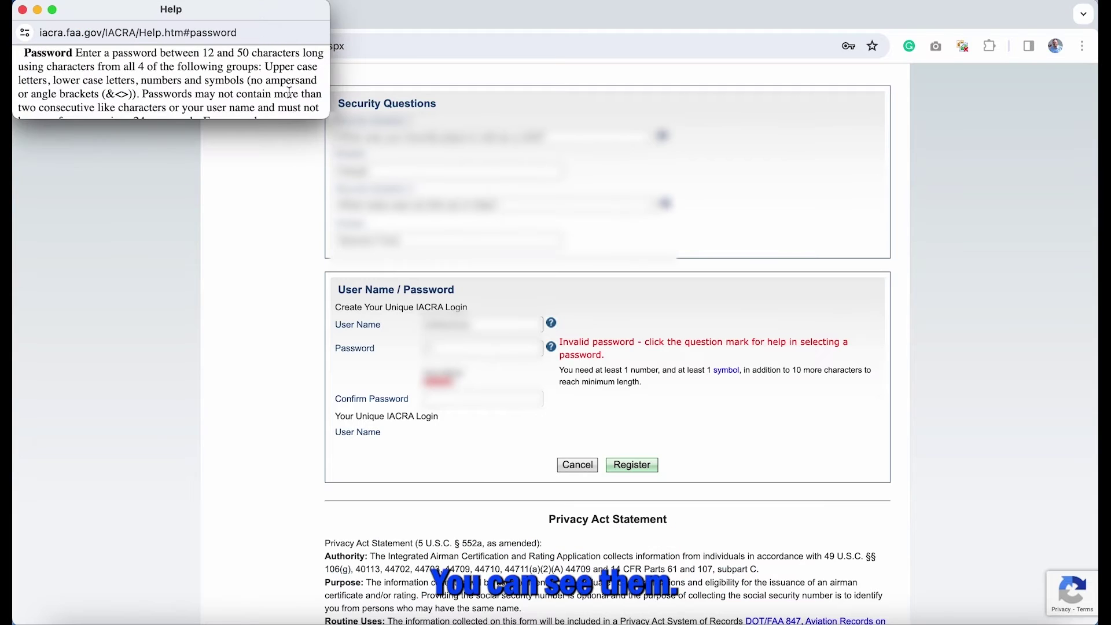
left_click_drag(328, 118, 387, 159)
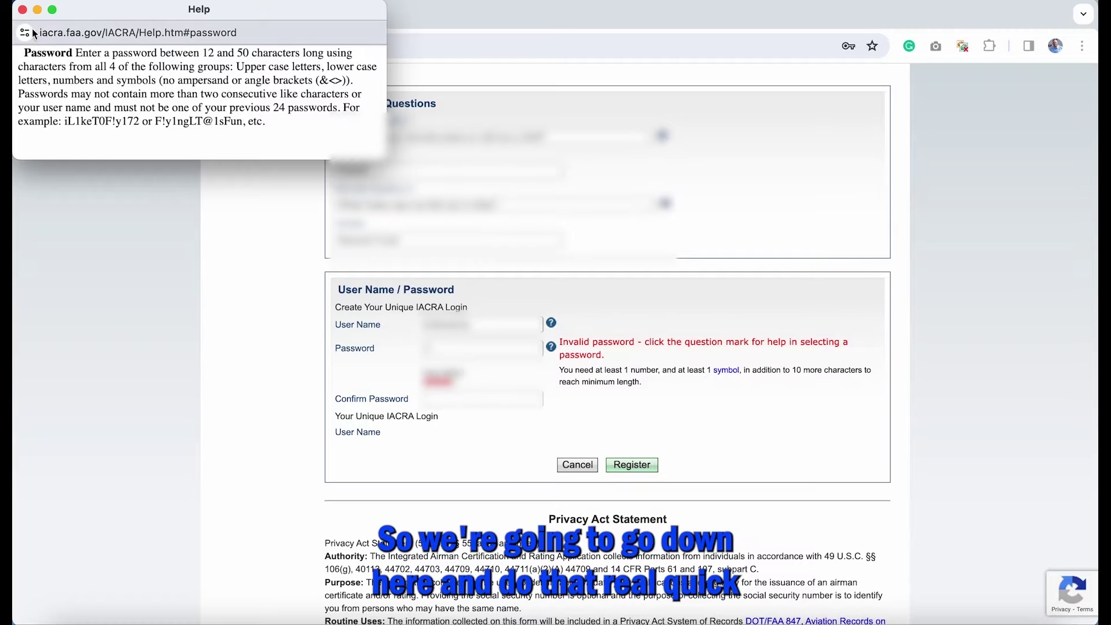
left_click(53, 9)
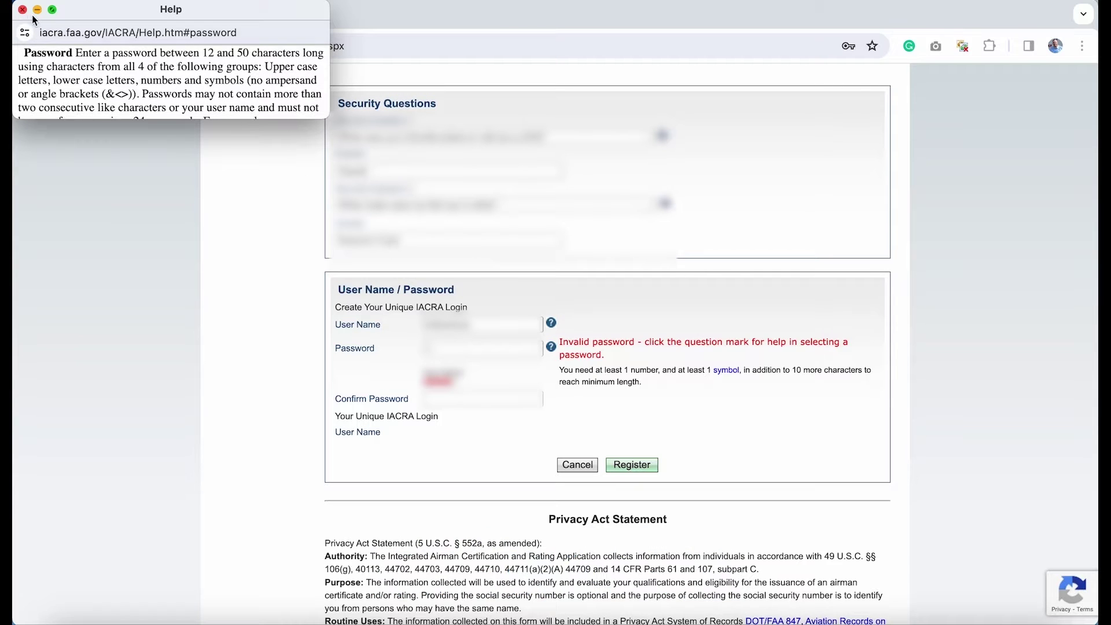
left_click(22, 9)
Step: Enter a compliant password and retype it in Confirm Password
left_click(446, 348)
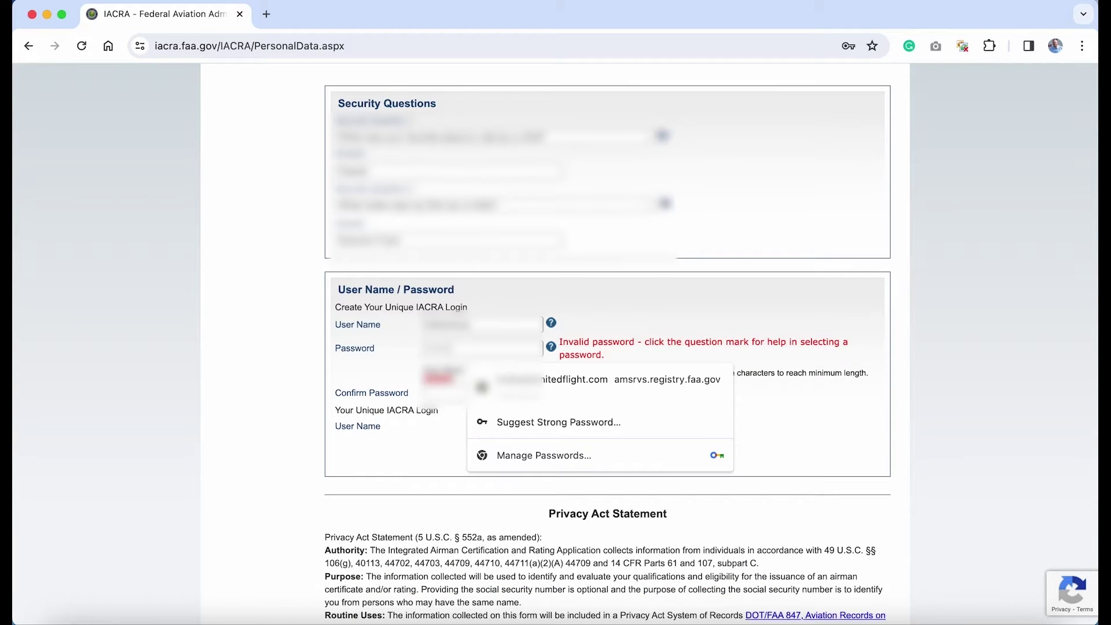
type("****")
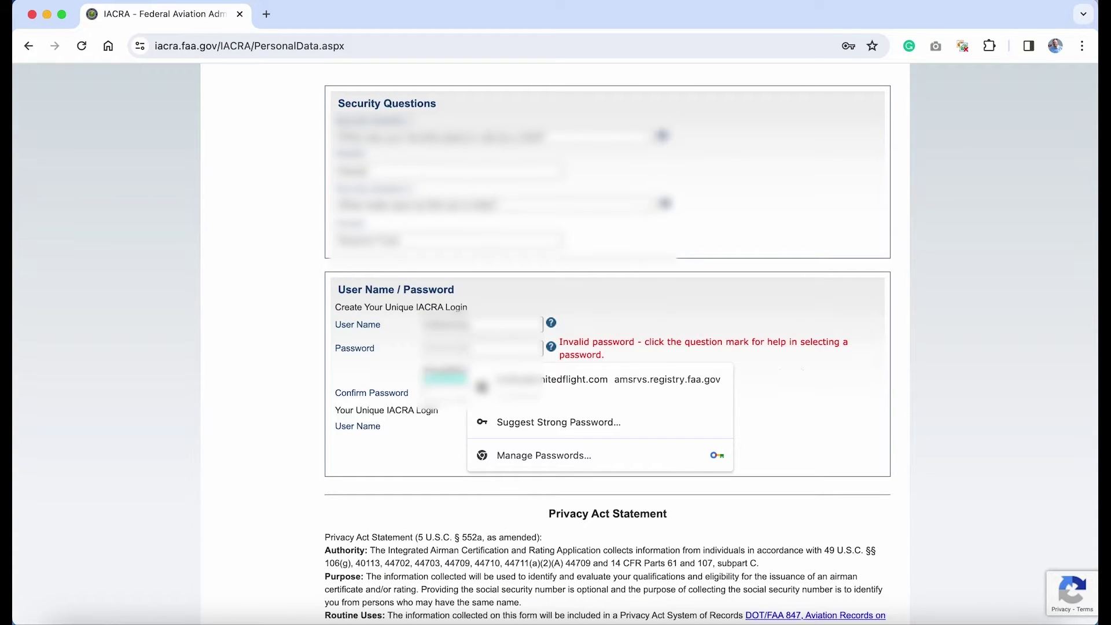
key("Tab")
type("**")
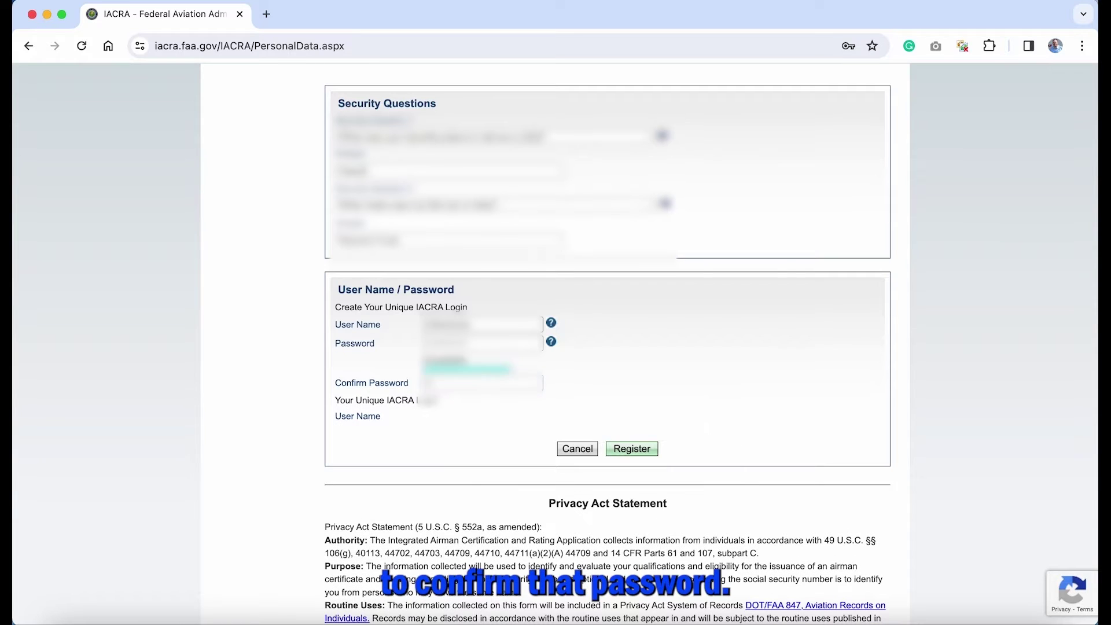
type("**")
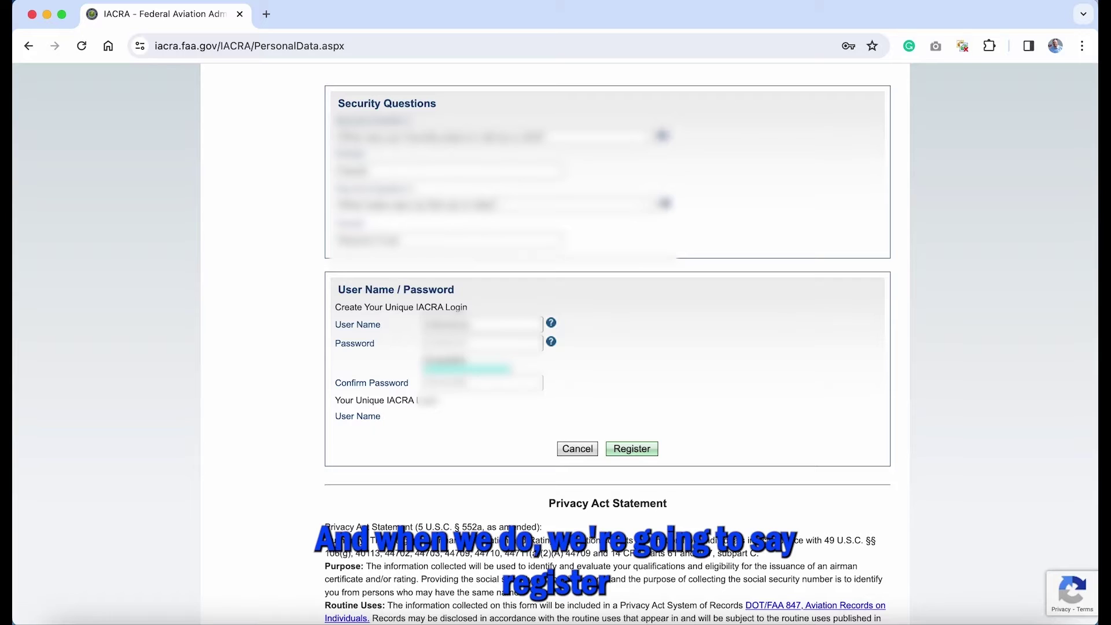
Step: Submit the registration, decline saving the password, and note the assigned FTN
left_click(634, 450)
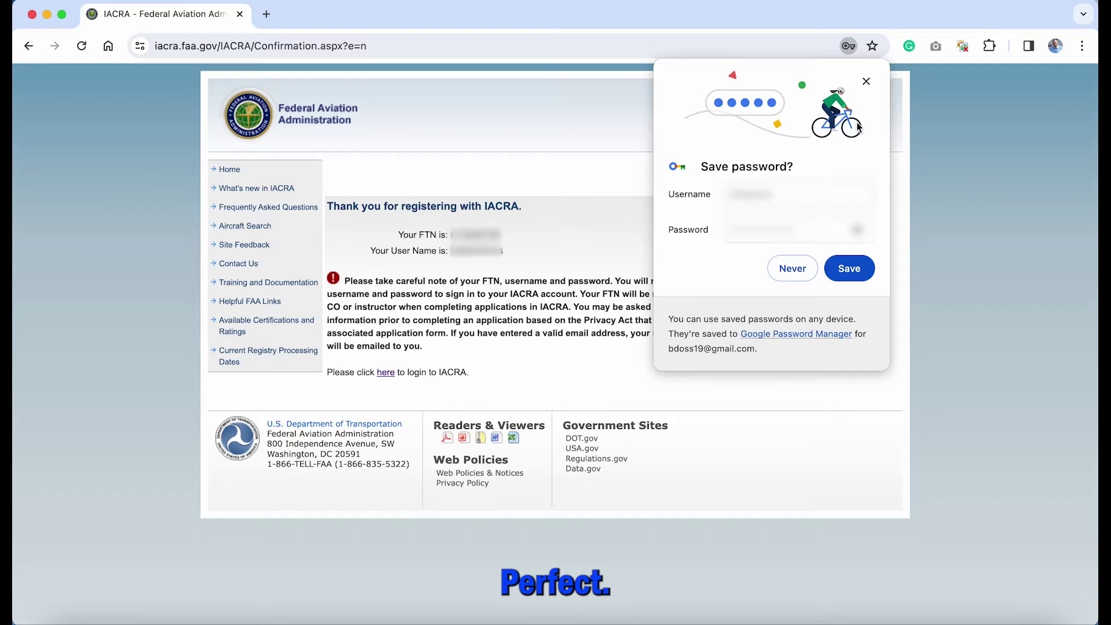
left_click(867, 82)
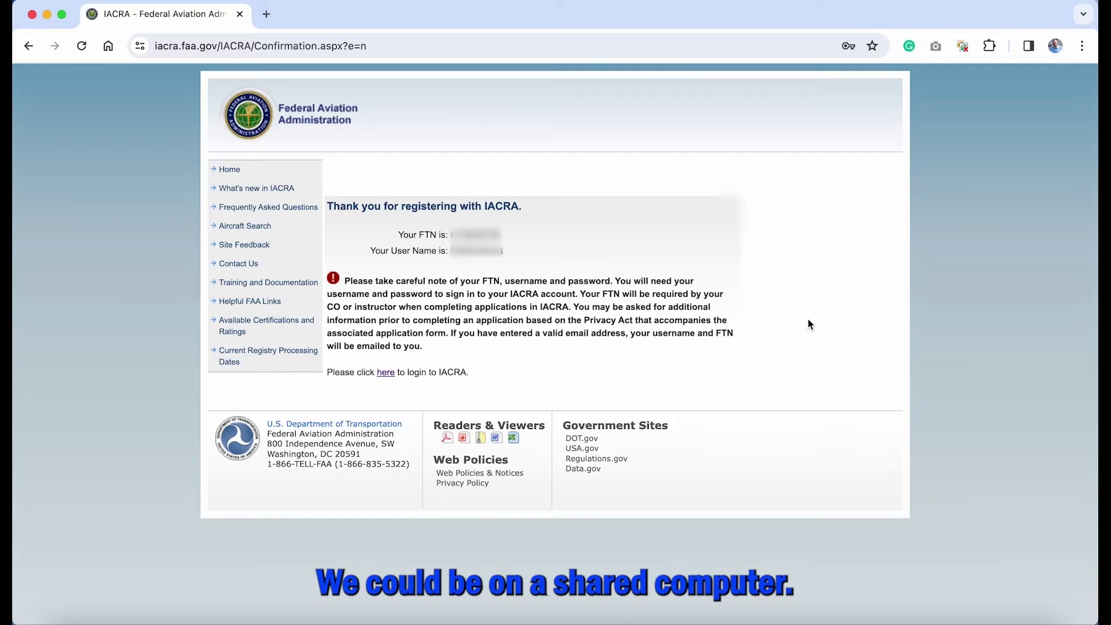
left_click_drag(449, 235, 513, 237)
left_click(552, 245)
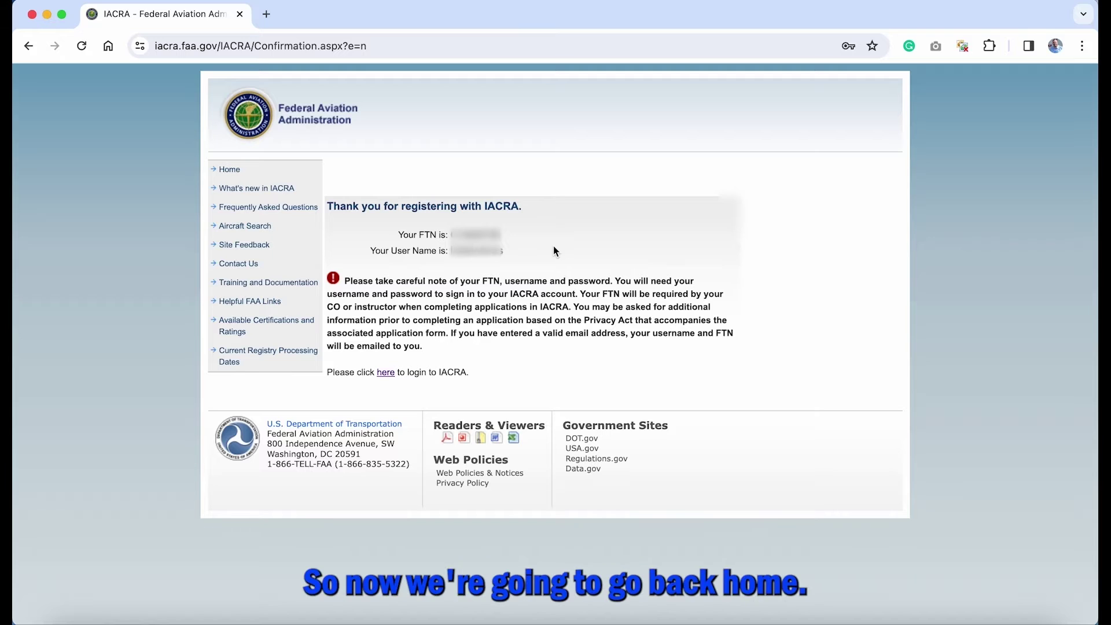
Step: Return to the IACRA home page and log in with the new user name and password
left_click(237, 170)
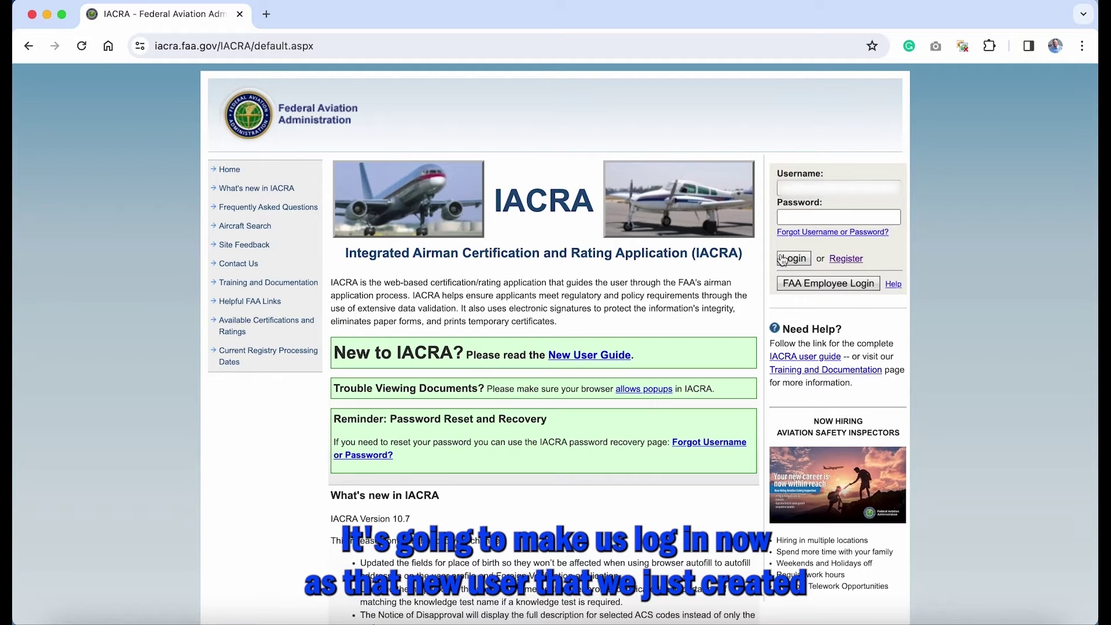
left_click(811, 188)
type("bobbytest01")
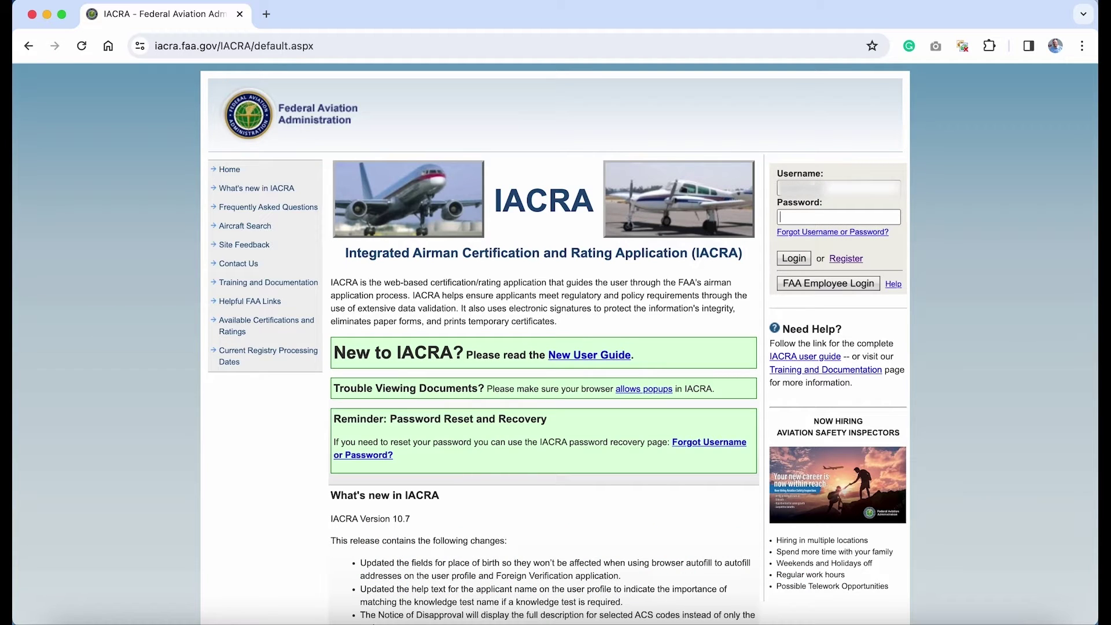
type("•••••••••••")
left_click(801, 257)
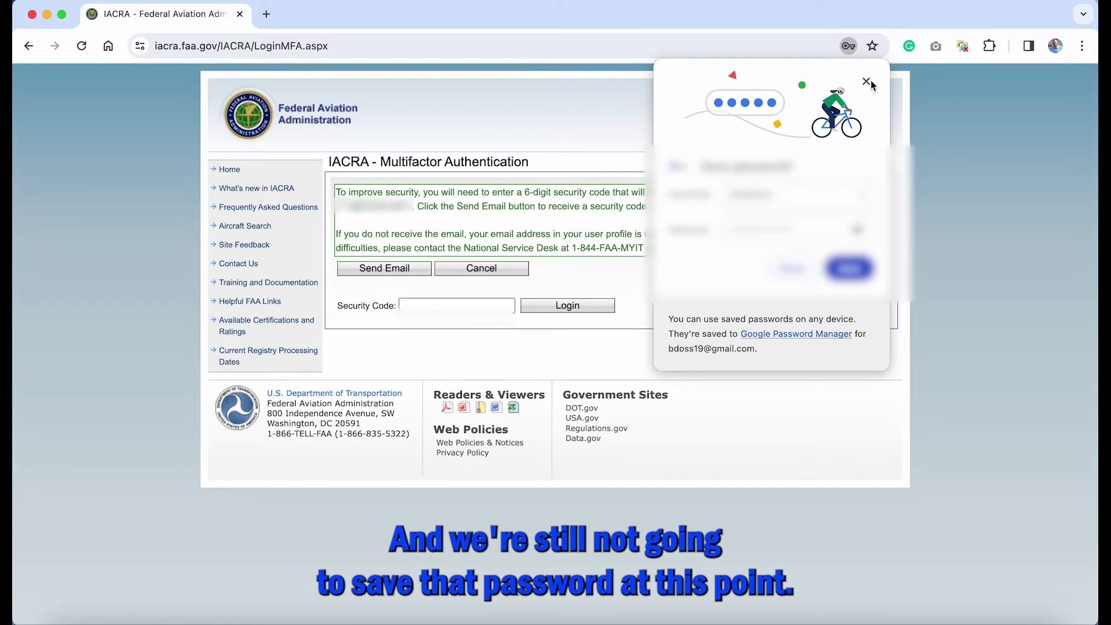
Step: Have the 6-digit security code e-mailed, enter it, and log in
left_click(872, 83)
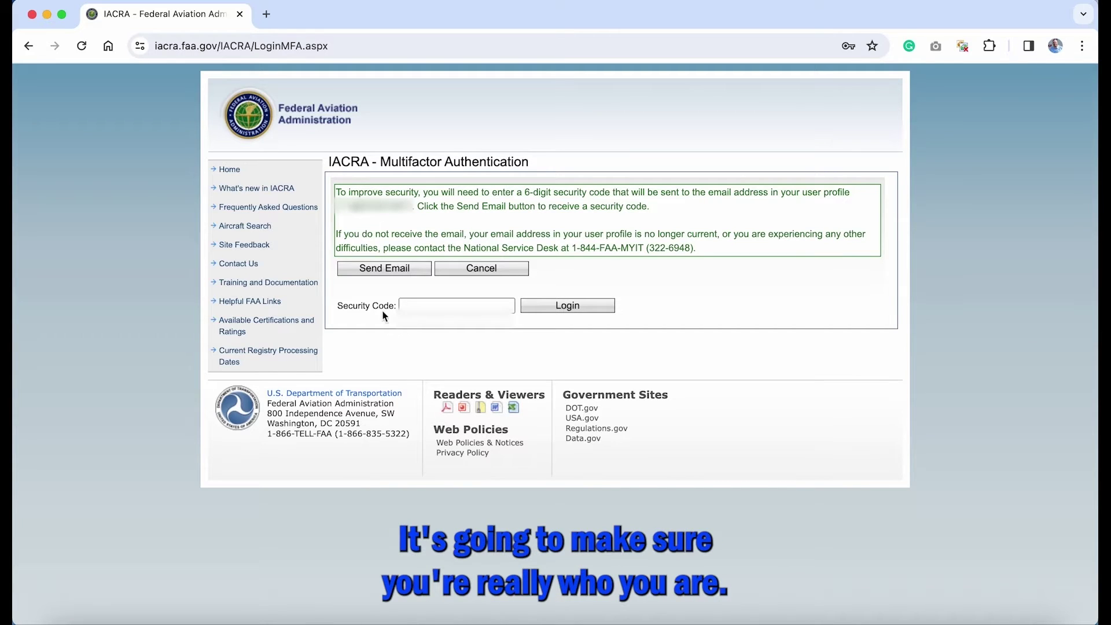
left_click(395, 271)
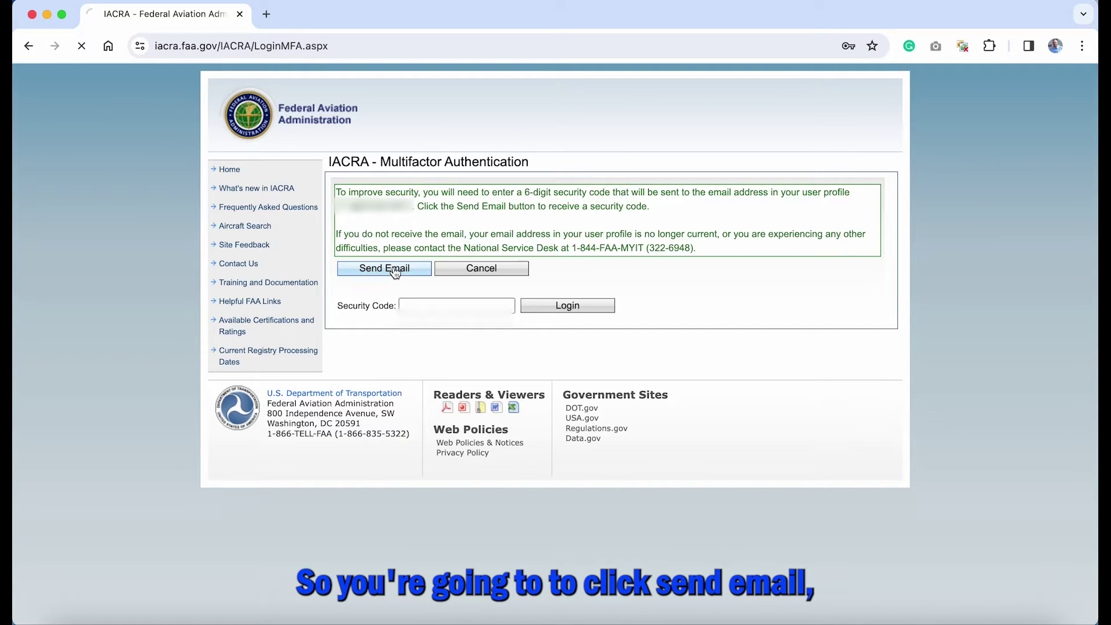
left_click(428, 313)
key("super+v")
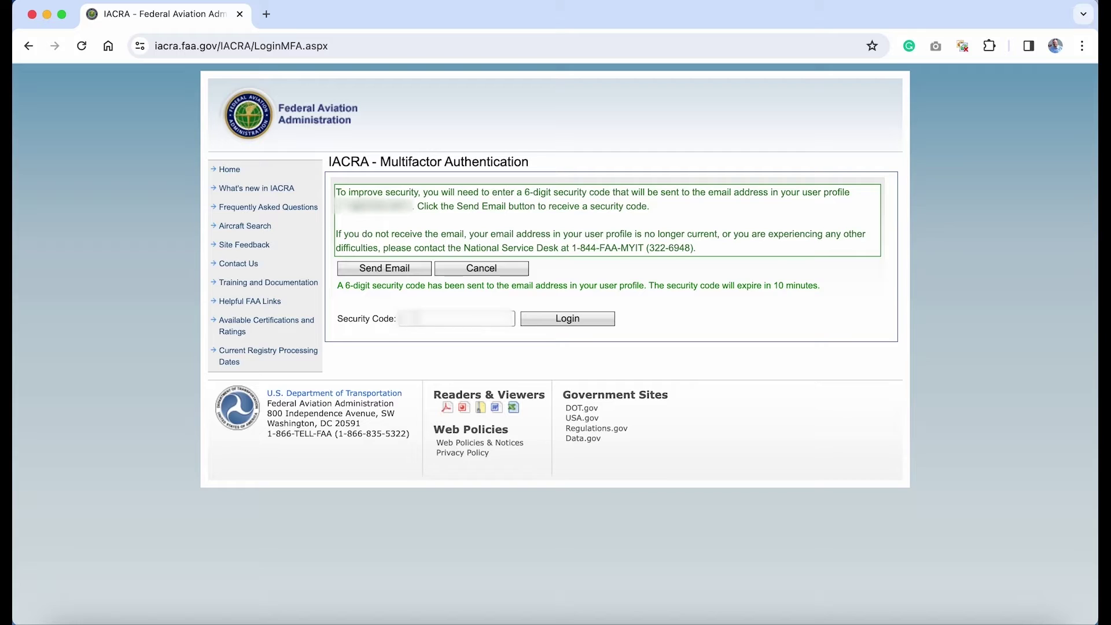
left_click(416, 318)
key("ctrl+v")
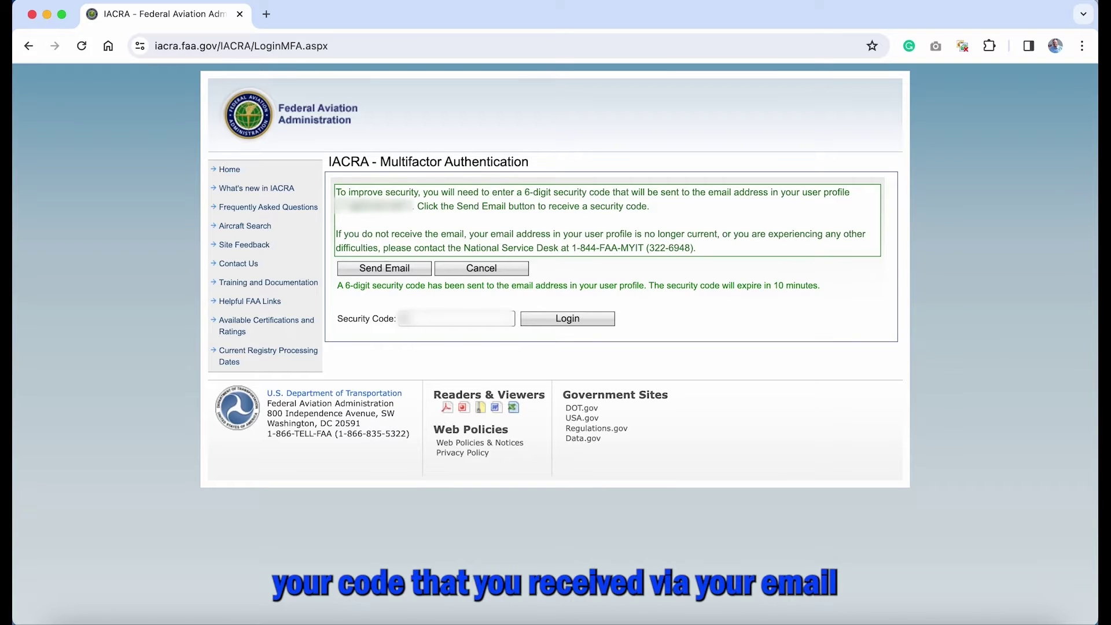
type("12345")
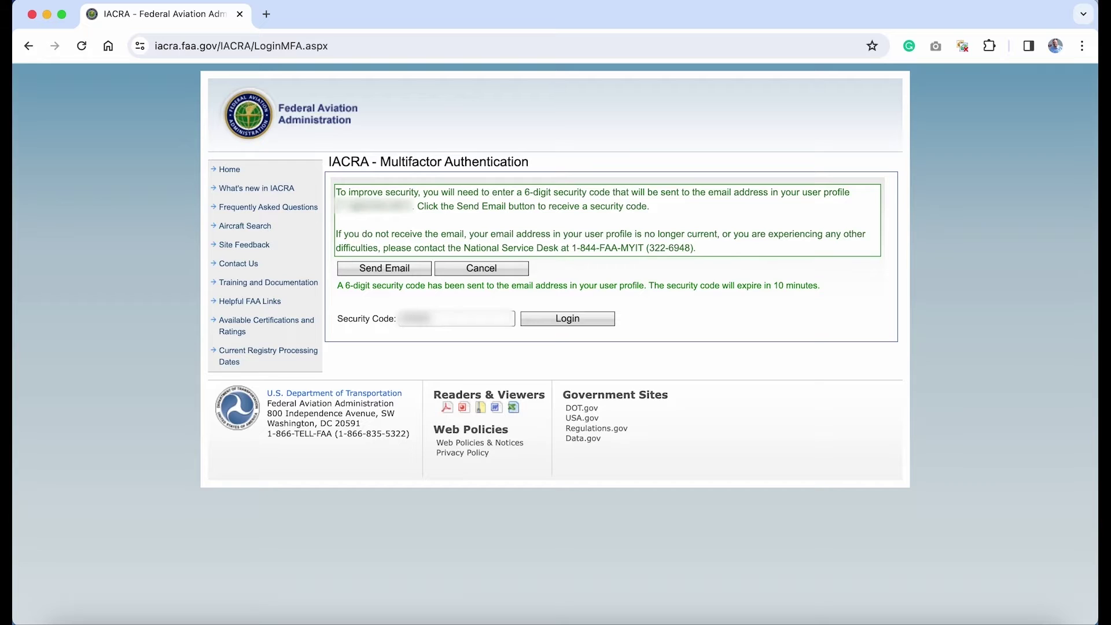
left_click(586, 318)
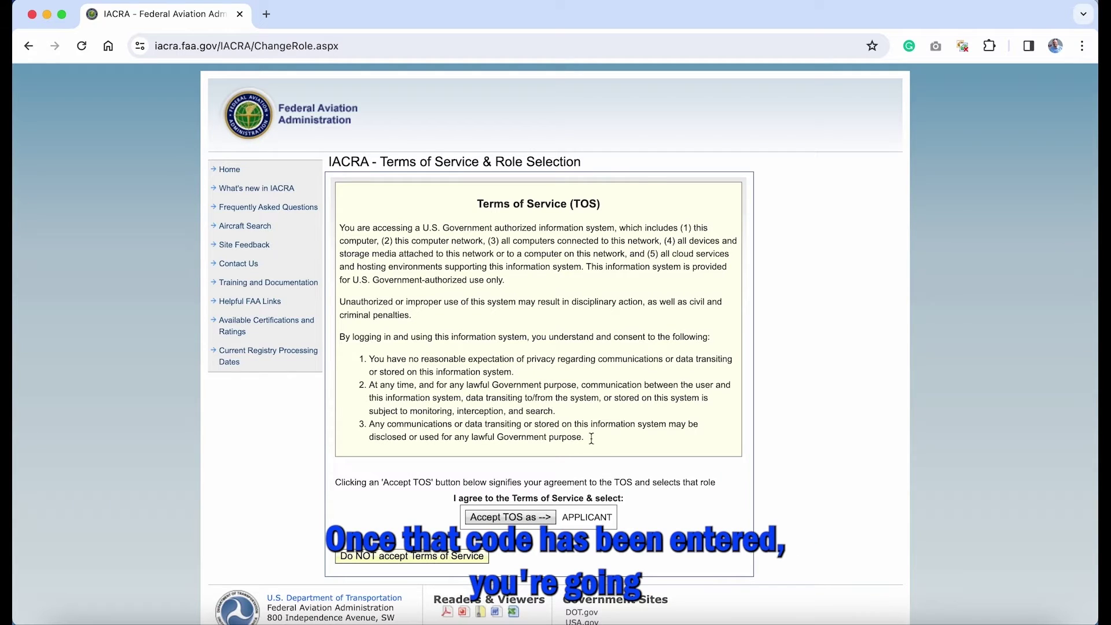
Step: Accept the TOS as APPLICANT and start a new application
left_click(532, 524)
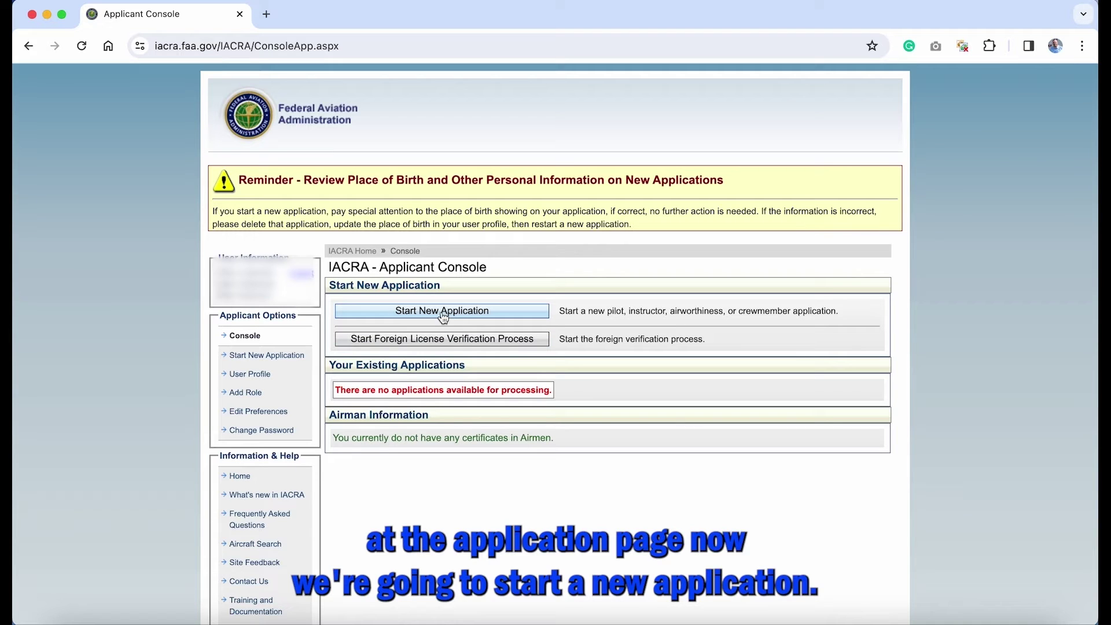
left_click(464, 320)
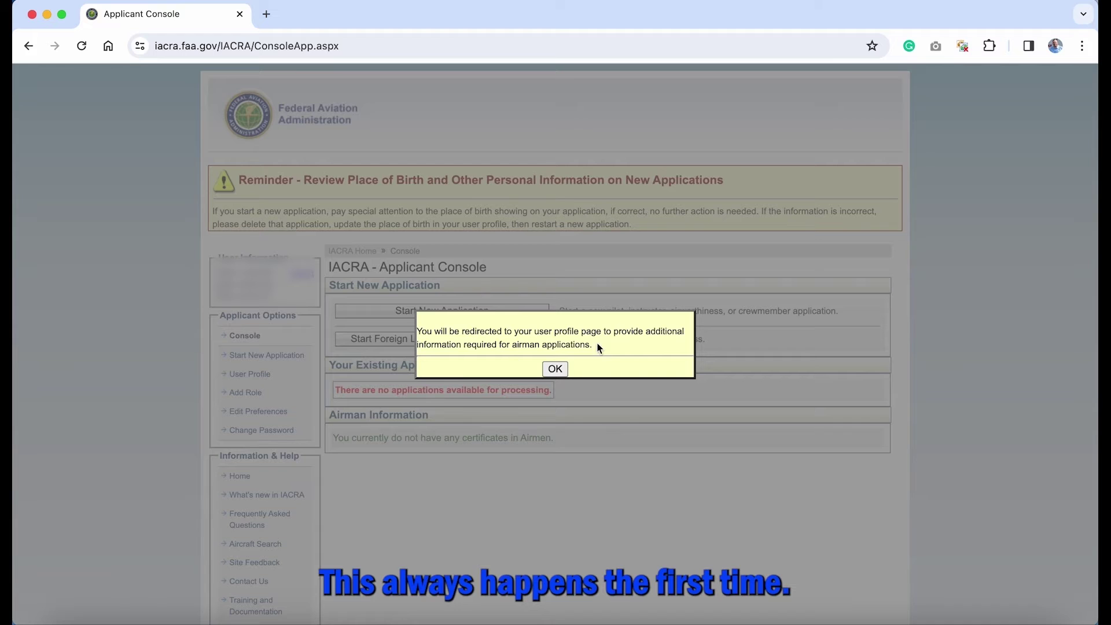
Step: On the user profile, choose the citizenship country and select 'Do Not Use' for SSN
left_click(558, 368)
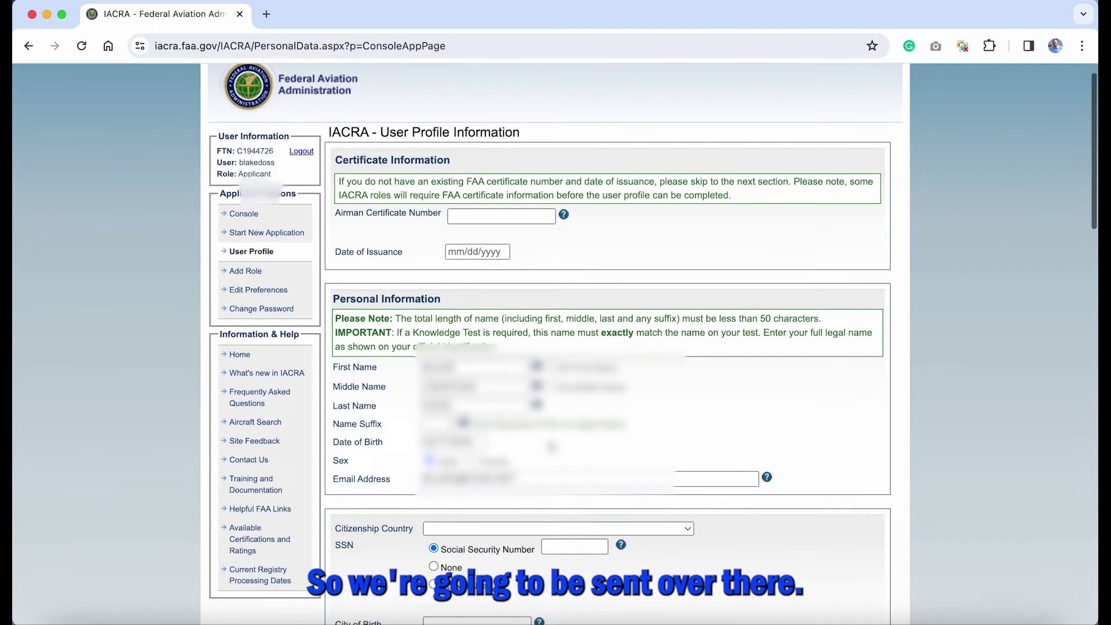
scroll(549, 442, "down", 5)
scroll(550, 442, "down", 2)
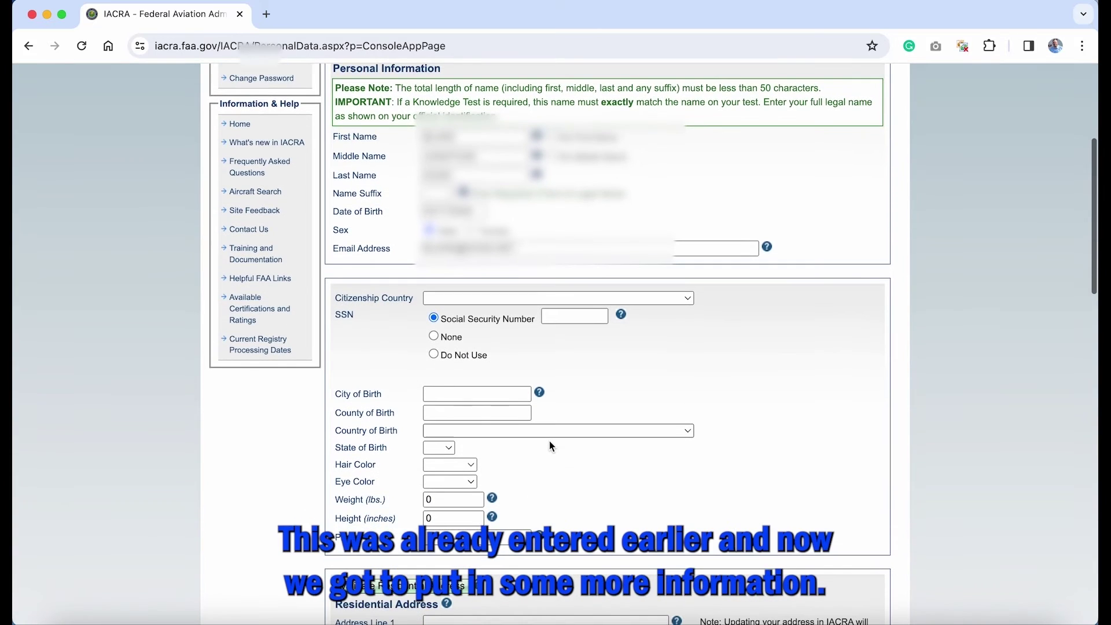
scroll(550, 443, "down", 4)
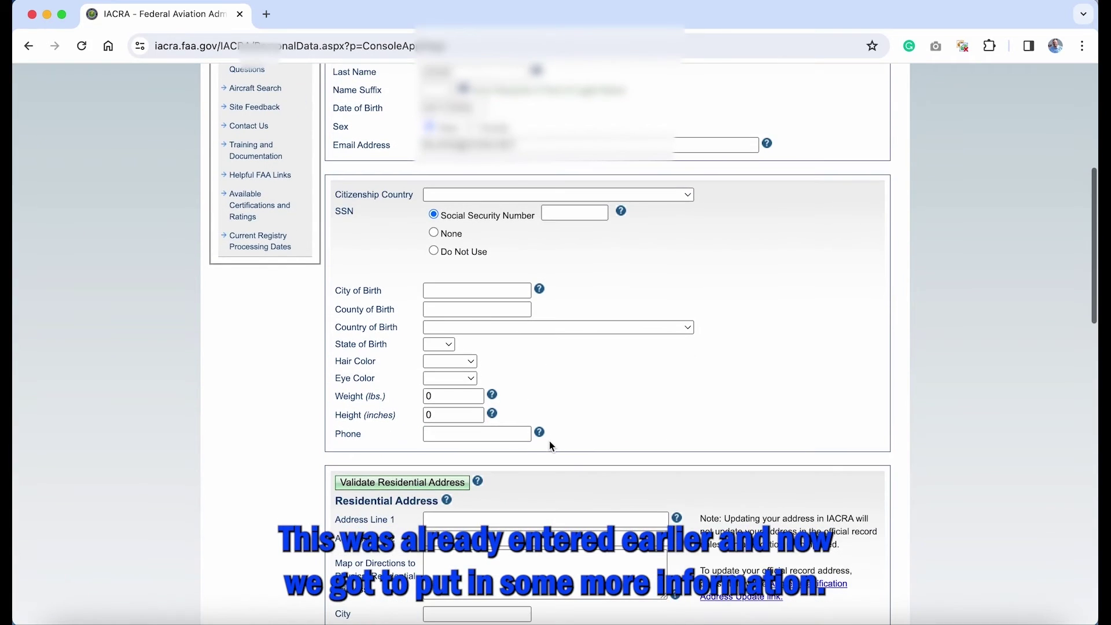
scroll(550, 442, "down", 1)
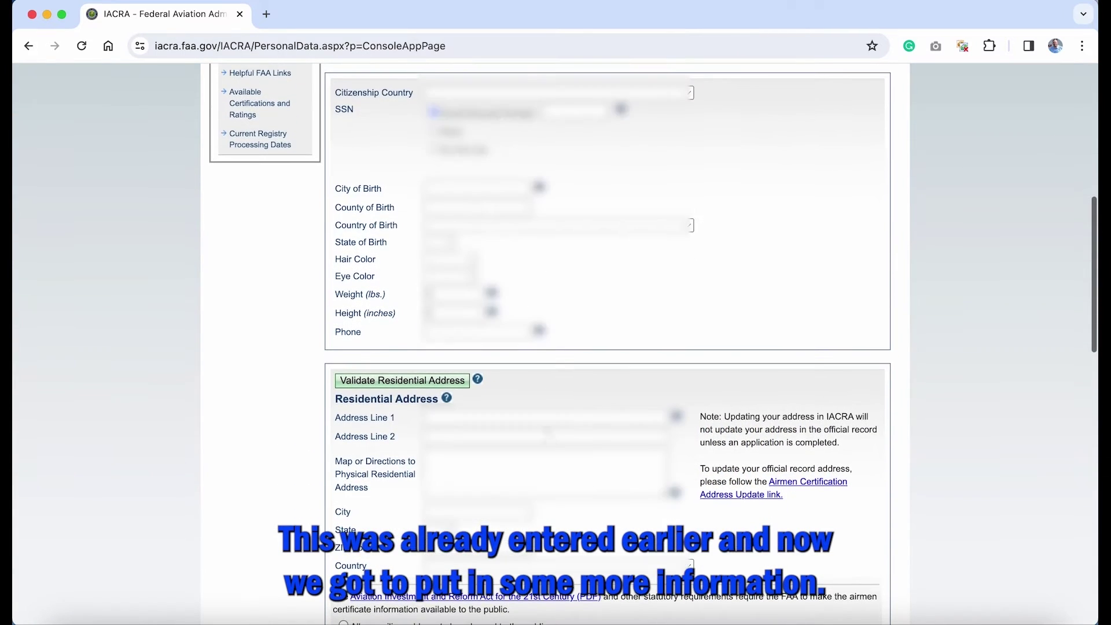
left_click(451, 92)
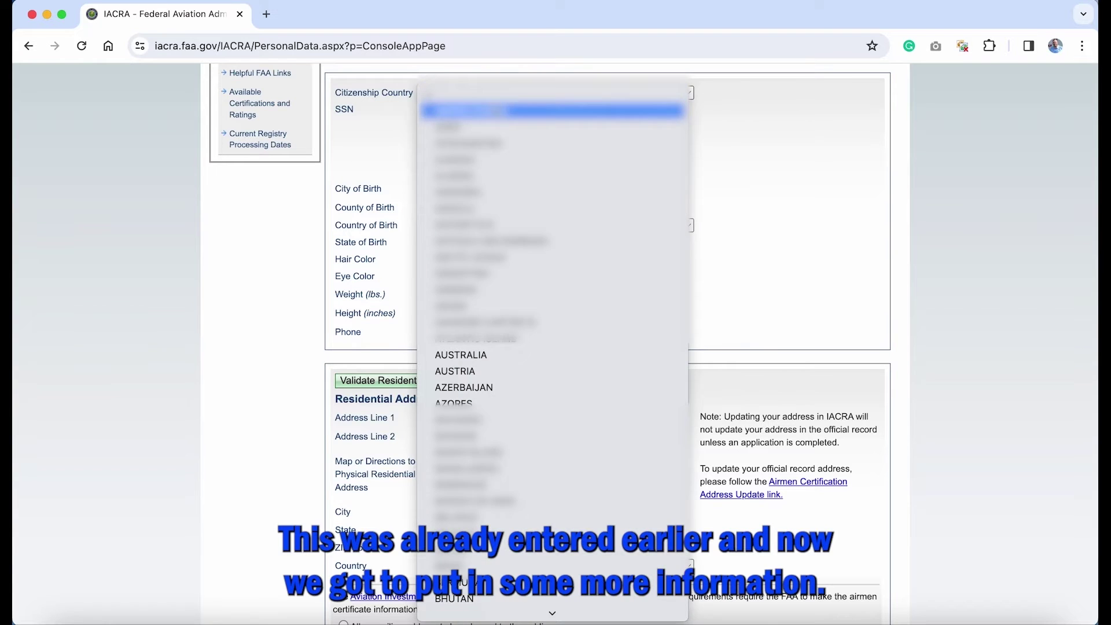
left_click(492, 110)
left_click(435, 151)
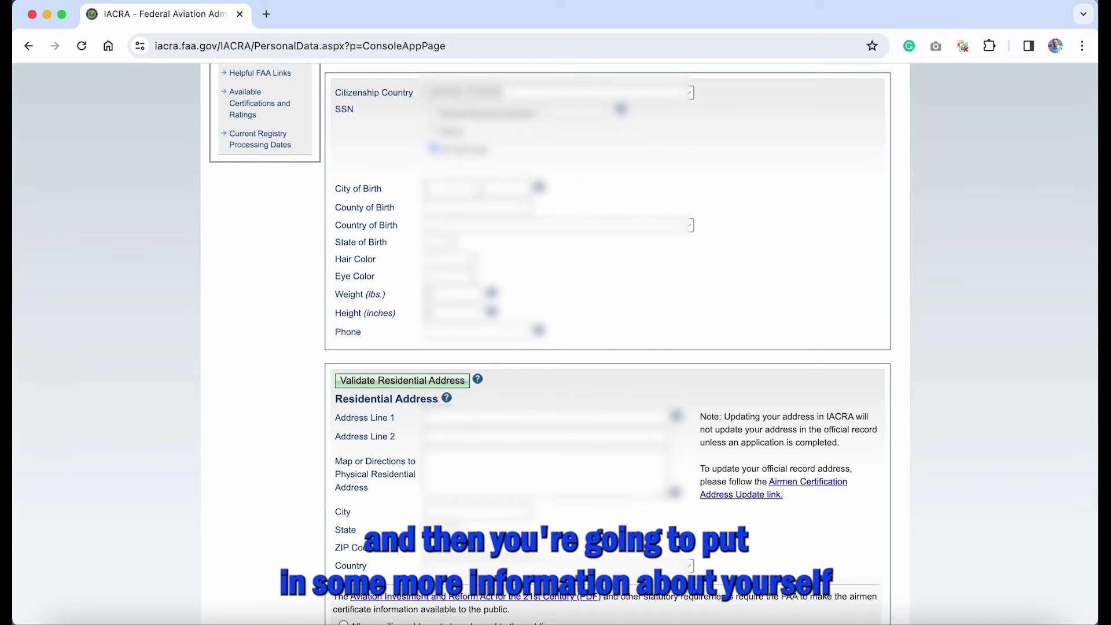
Step: Enter the city and county of birth
type("......")
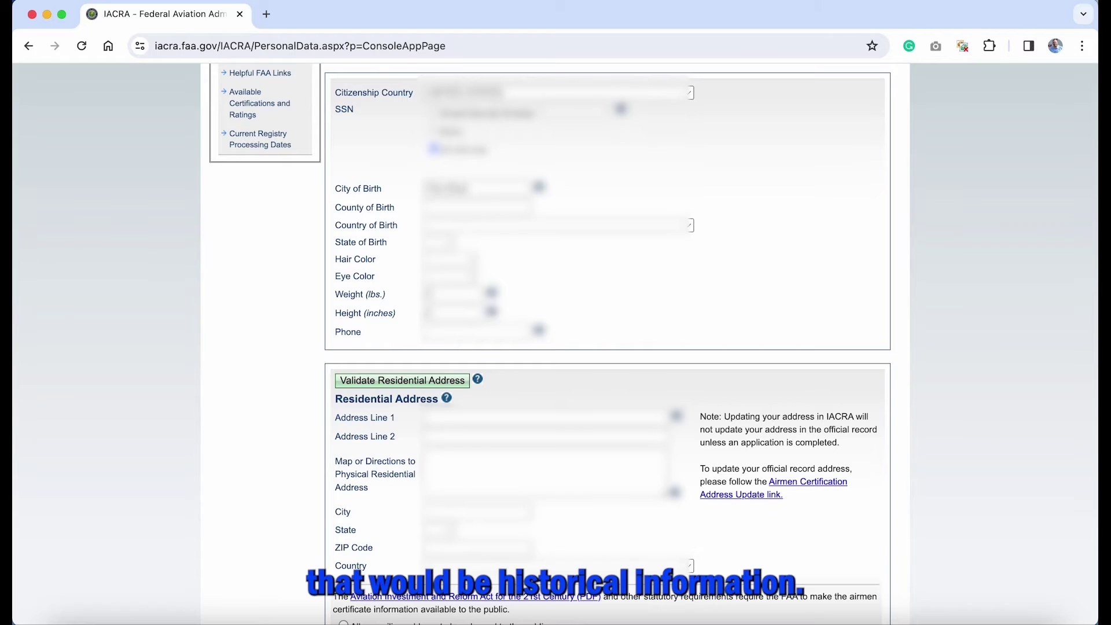
type("..")
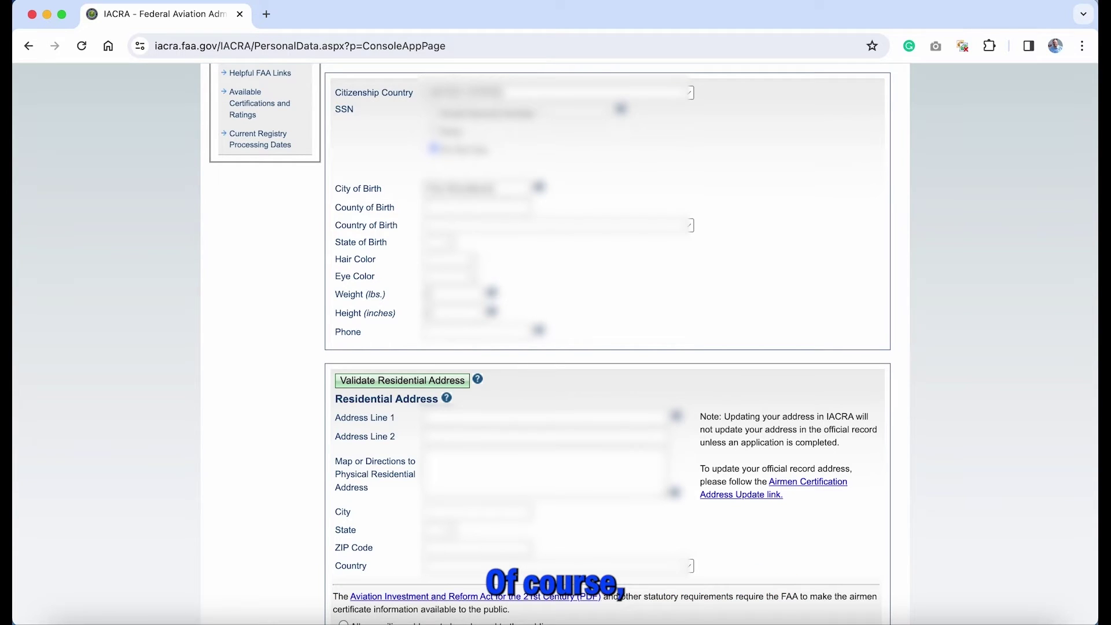
key("Tab")
type("..")
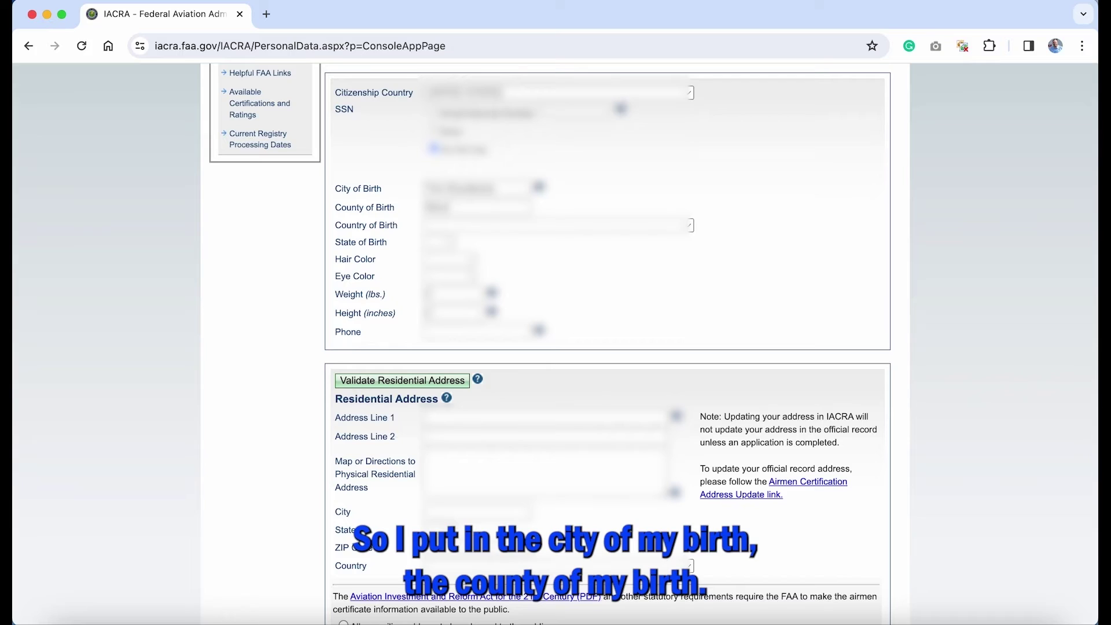
type(".............")
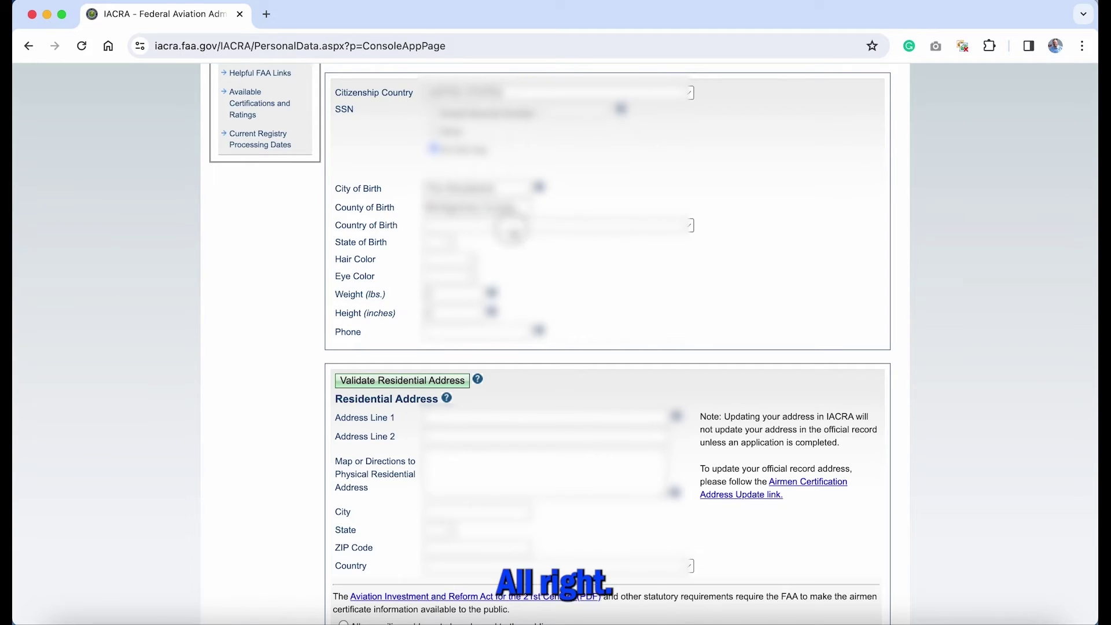
Step: Choose the country of birth and state of birth
left_click(509, 226)
left_click(509, 245)
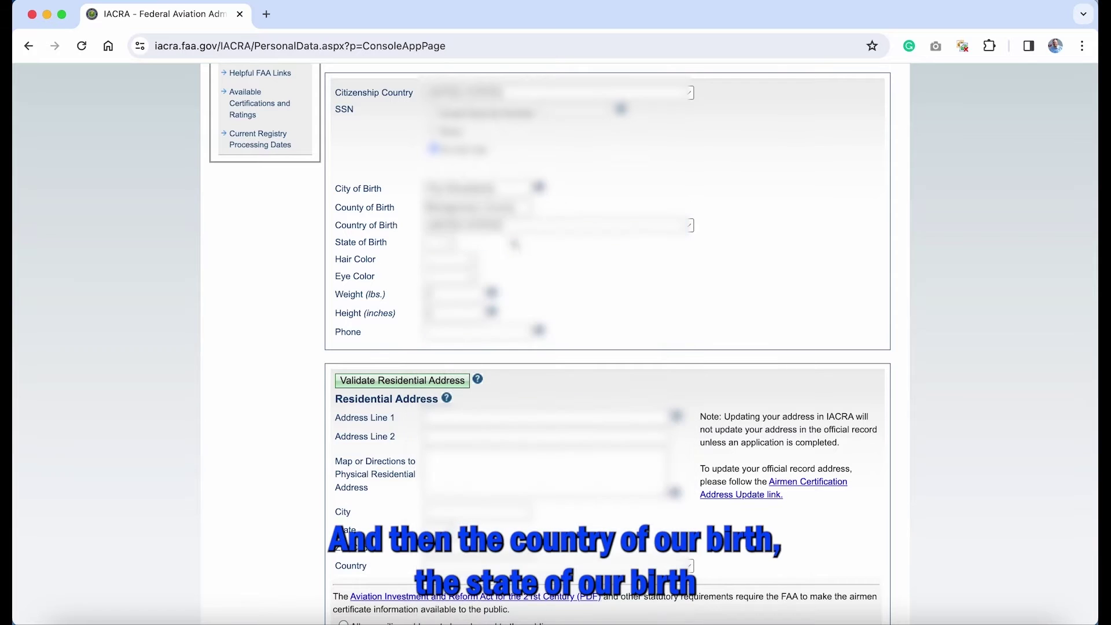
left_click(455, 243)
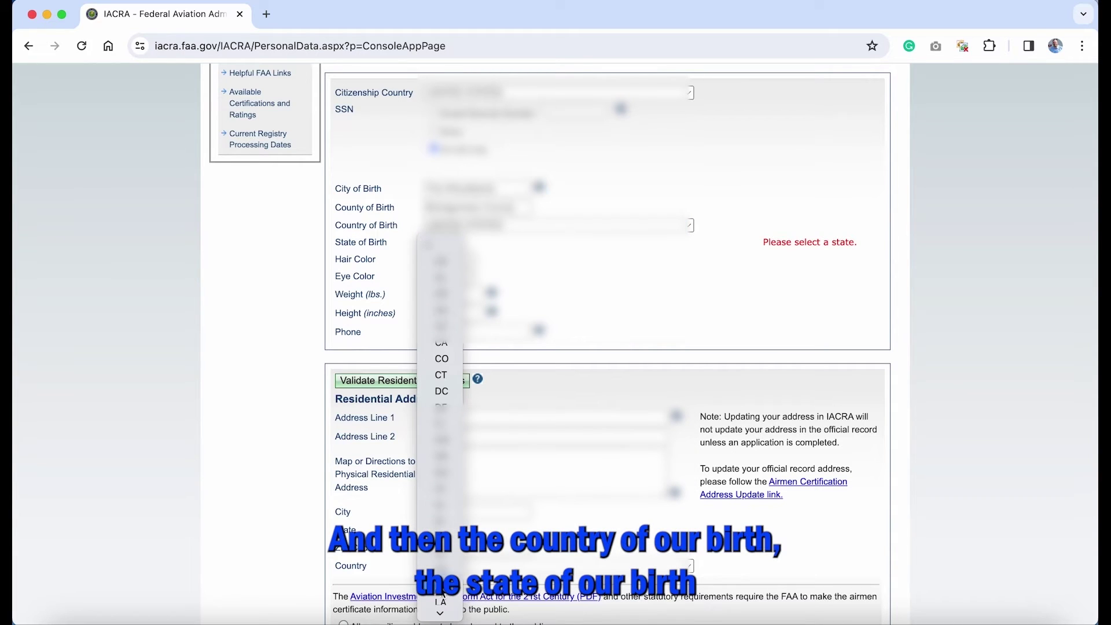
scroll(442, 590, "down", 5)
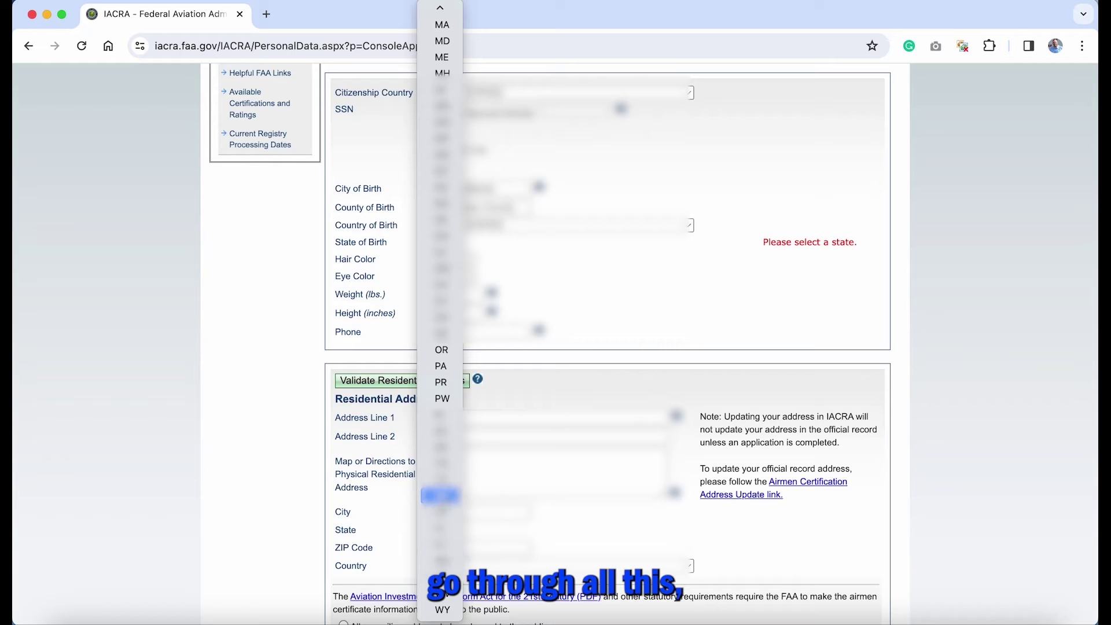
left_click(440, 480)
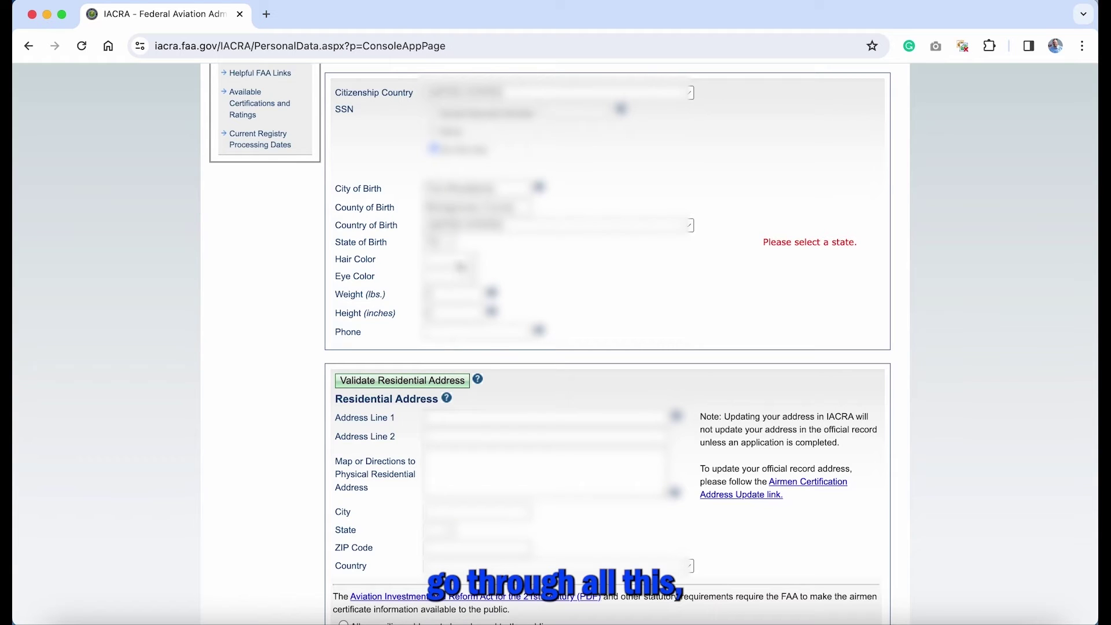
Step: Pick hair and eye colour, and enter weight 180 and height 66 inches
left_click(461, 268)
left_click(457, 285)
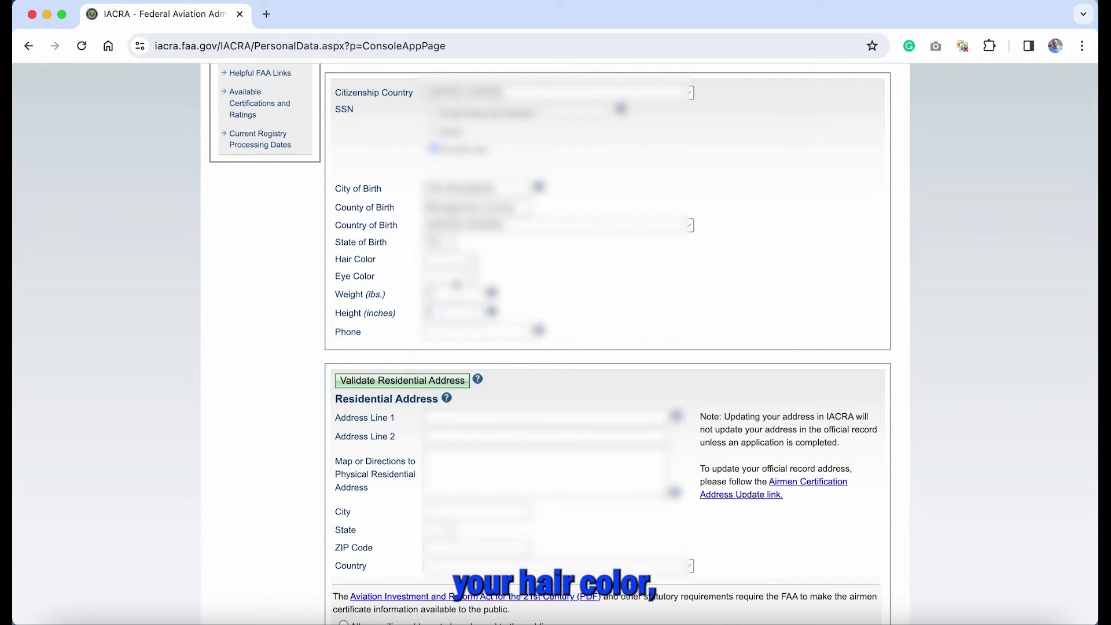
left_click(452, 277)
left_click(452, 325)
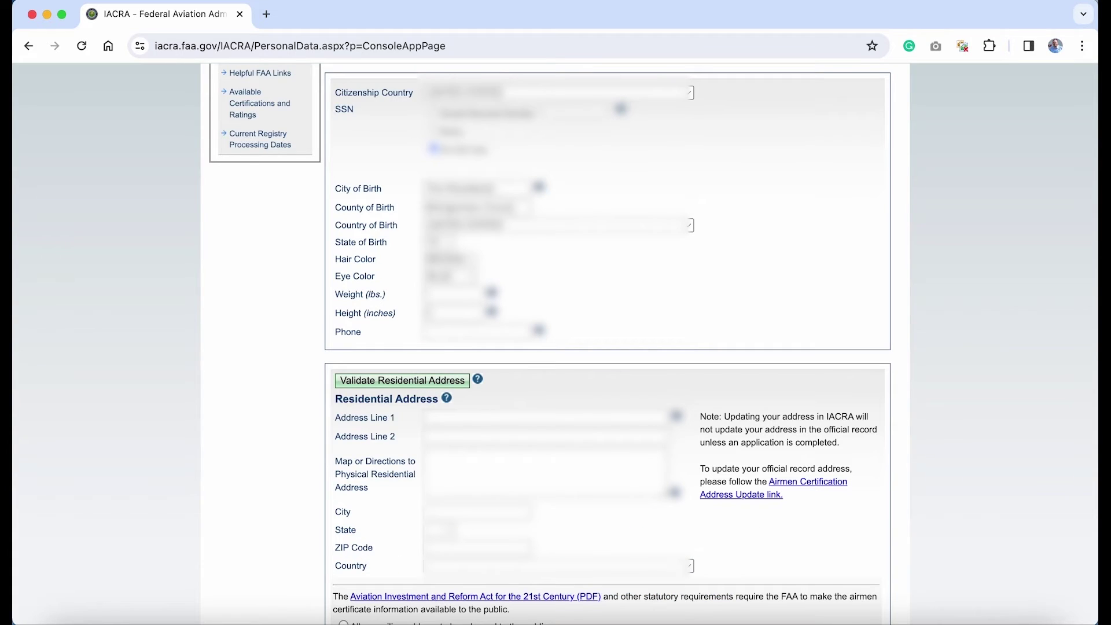
type("180")
key("Tab")
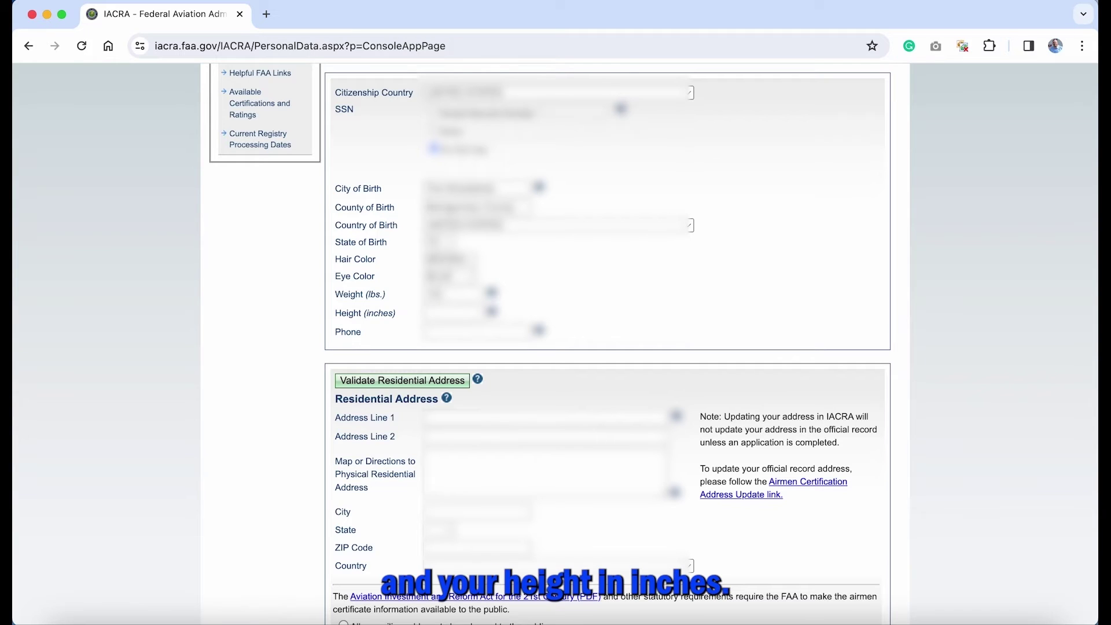
type("66")
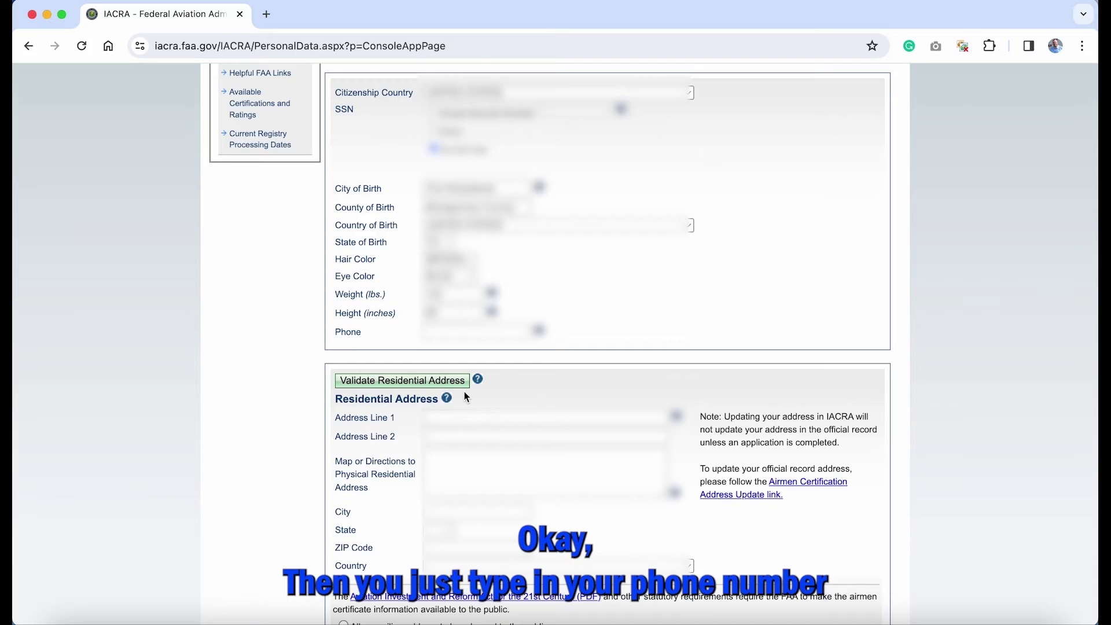
Step: Enter the phone number plus the residential street, city, state, ZIP and country, then validate the address
type("555")
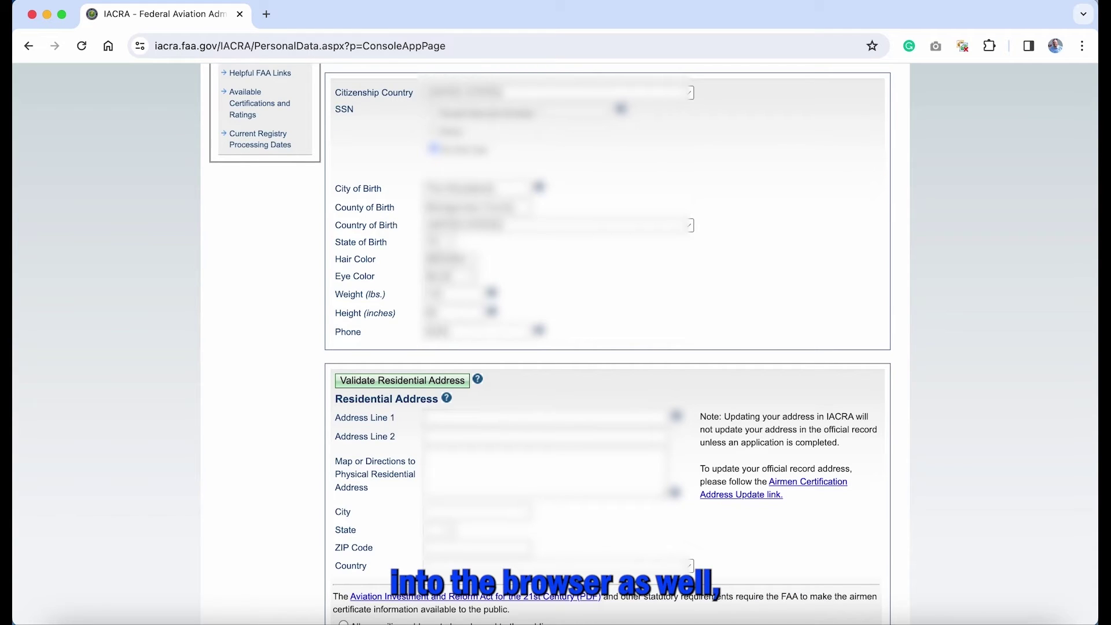
type("555555")
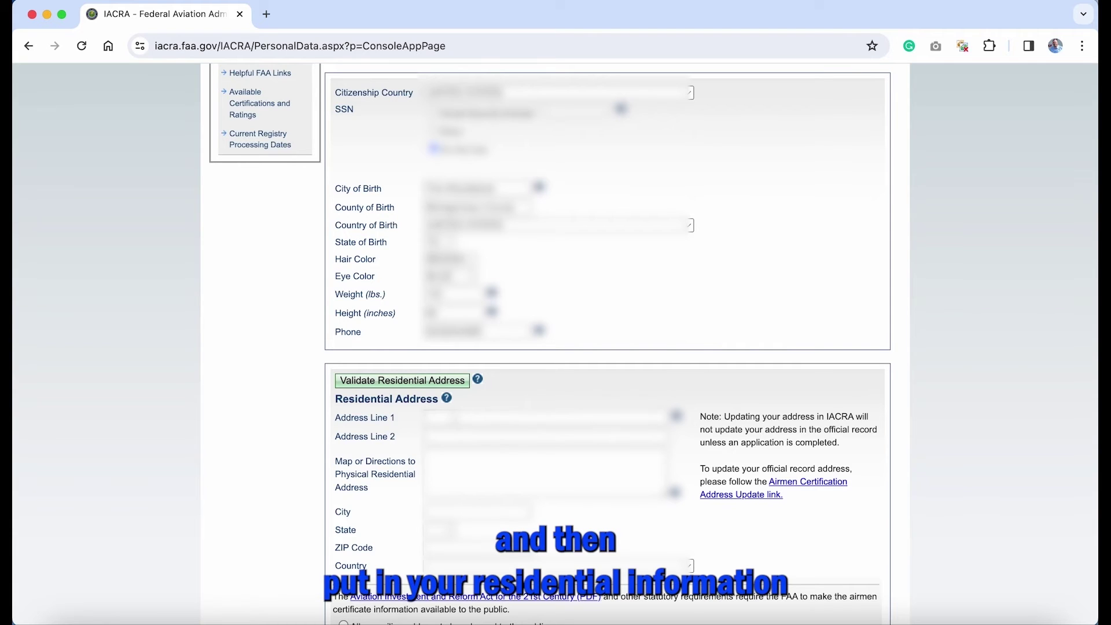
scroll(608, 348, "down", 2)
type("12")
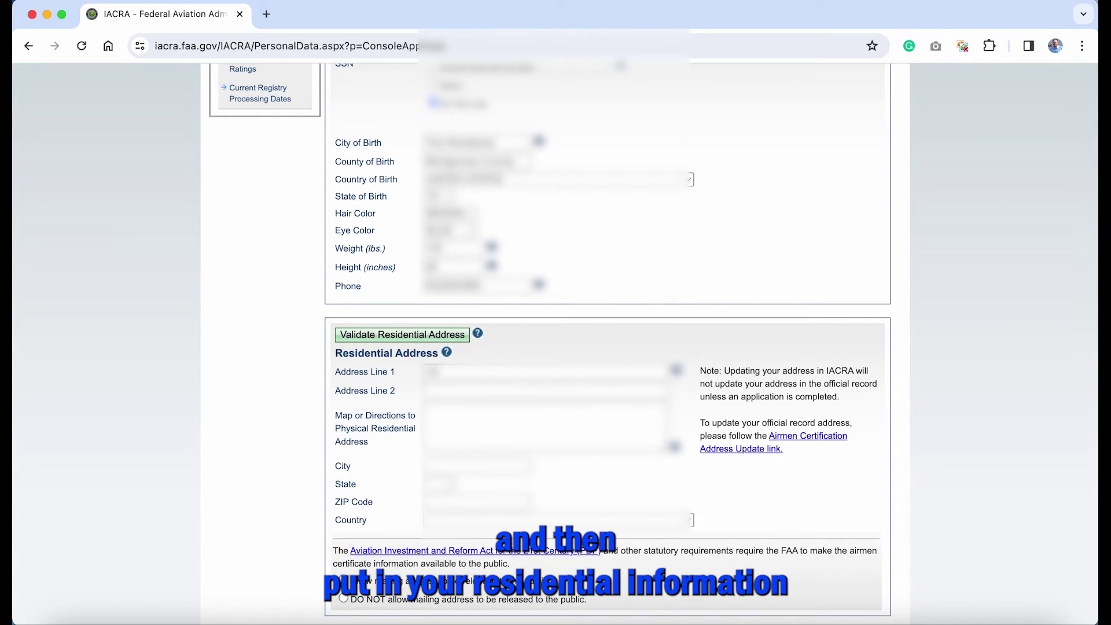
type("3 Main")
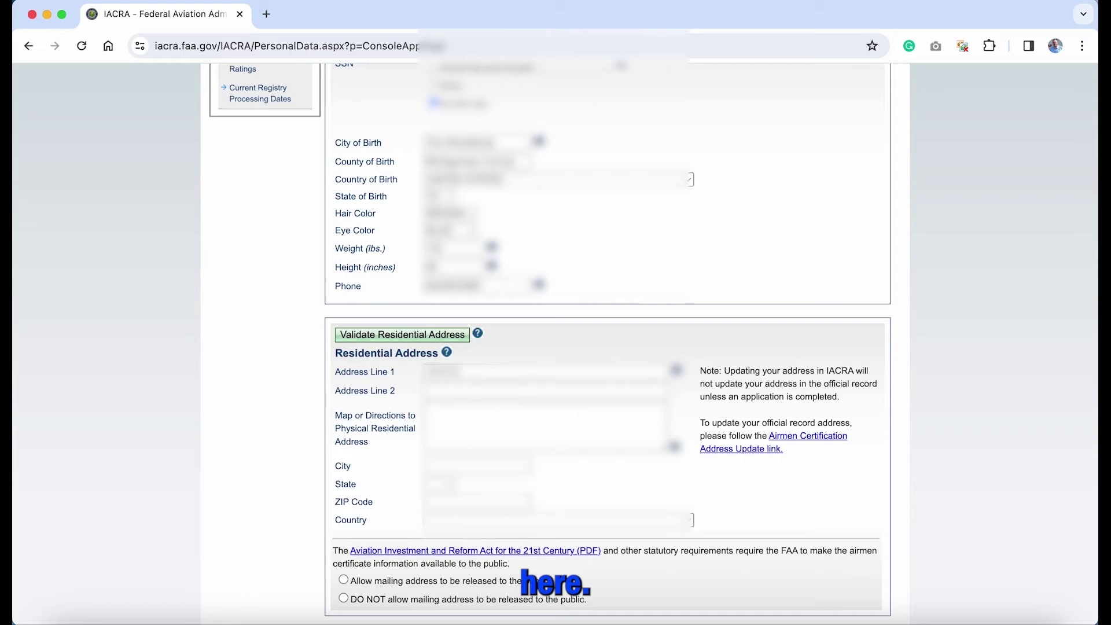
type(" Street Rd")
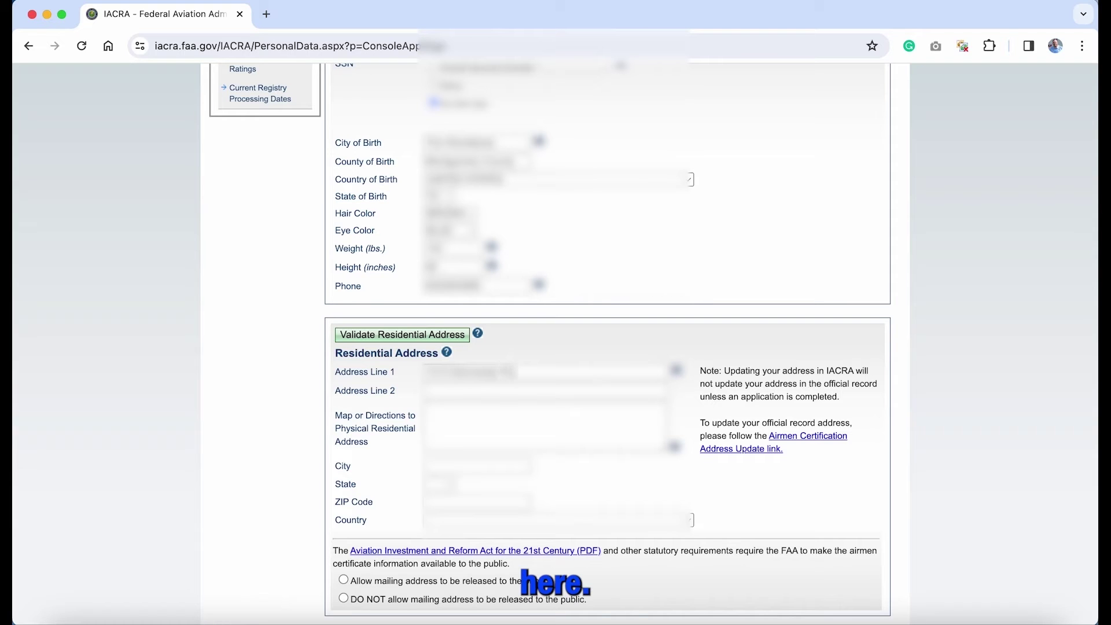
type(" 1")
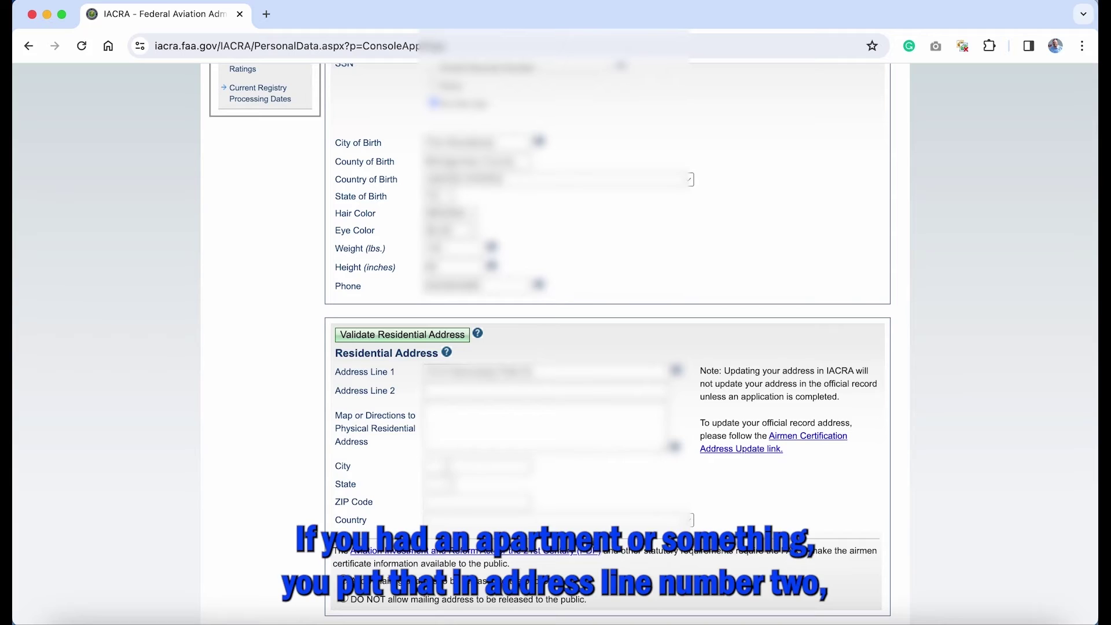
left_click(448, 467)
type("Burg")
key("Tab")
type("TX")
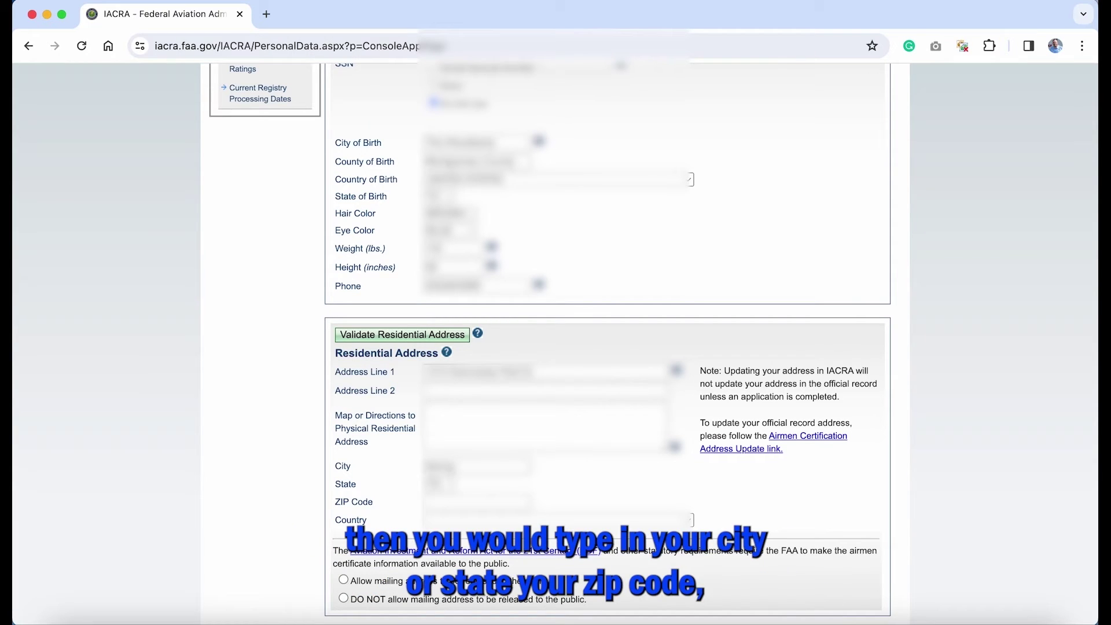
type("7740")
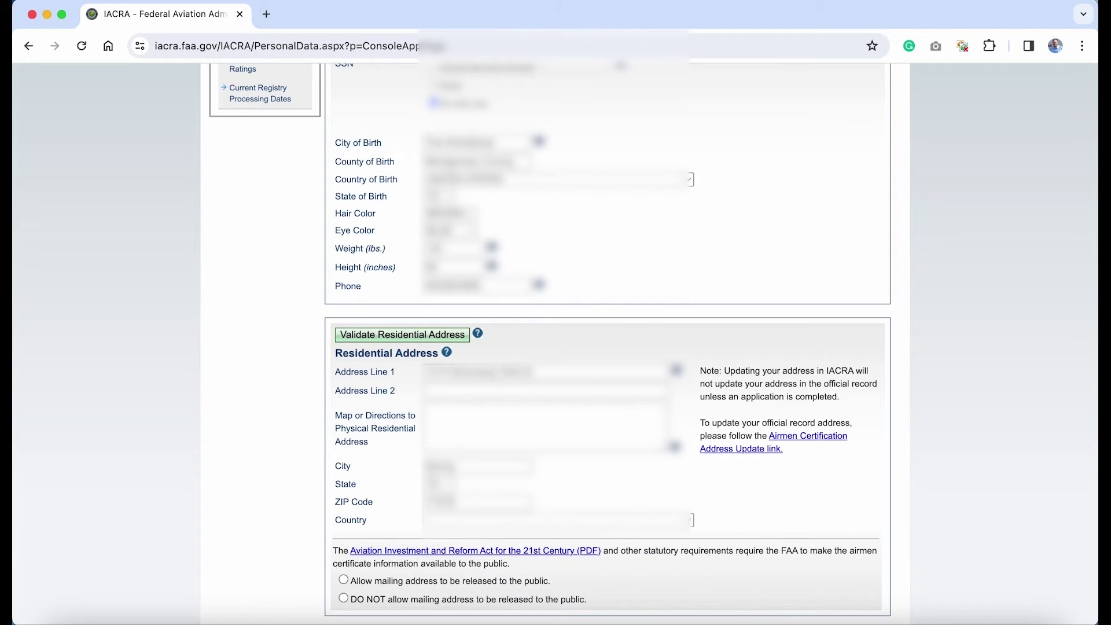
left_click(596, 519)
left_click(596, 521)
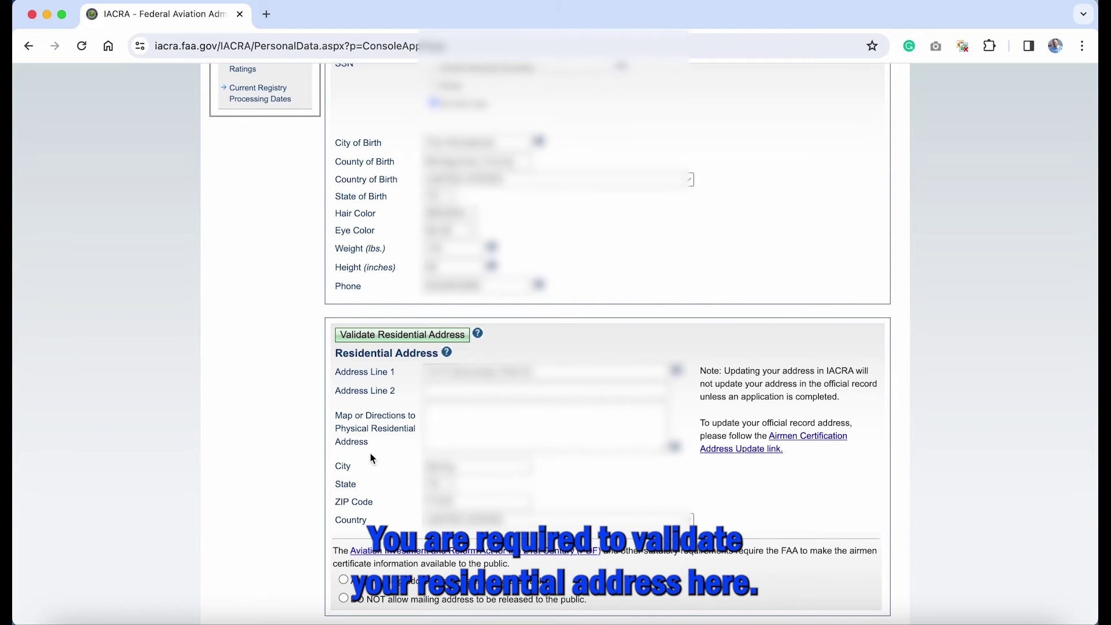
left_click(445, 340)
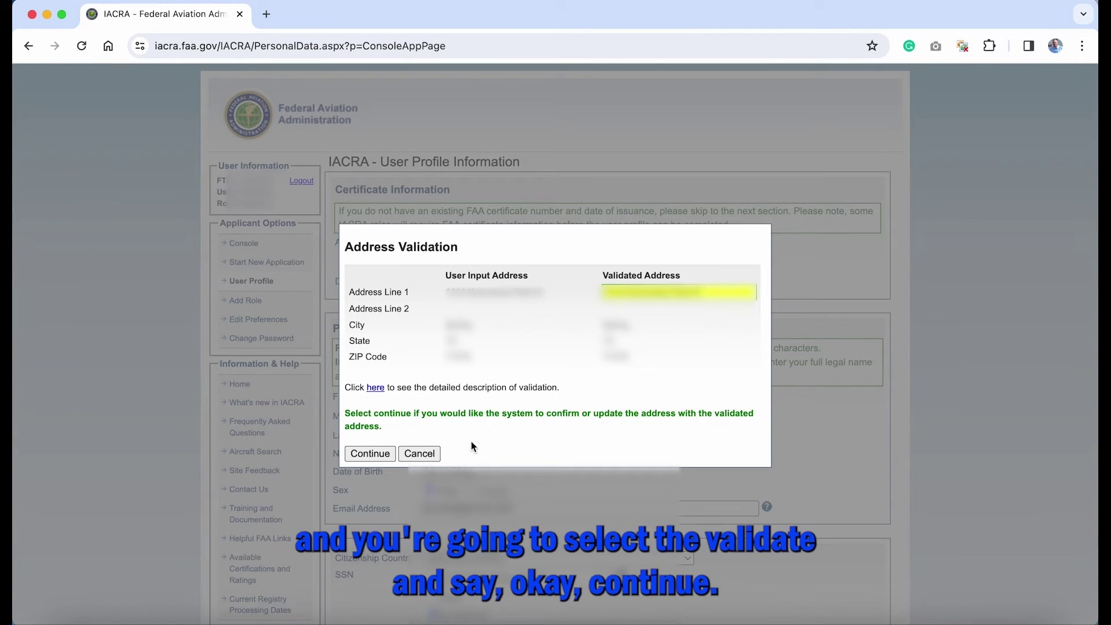
Step: Accept the suggested validated address, withhold the mailing address from public release, and save the profile
left_click(360, 456)
scroll(602, 473, "down", 5)
scroll(602, 474, "down", 9)
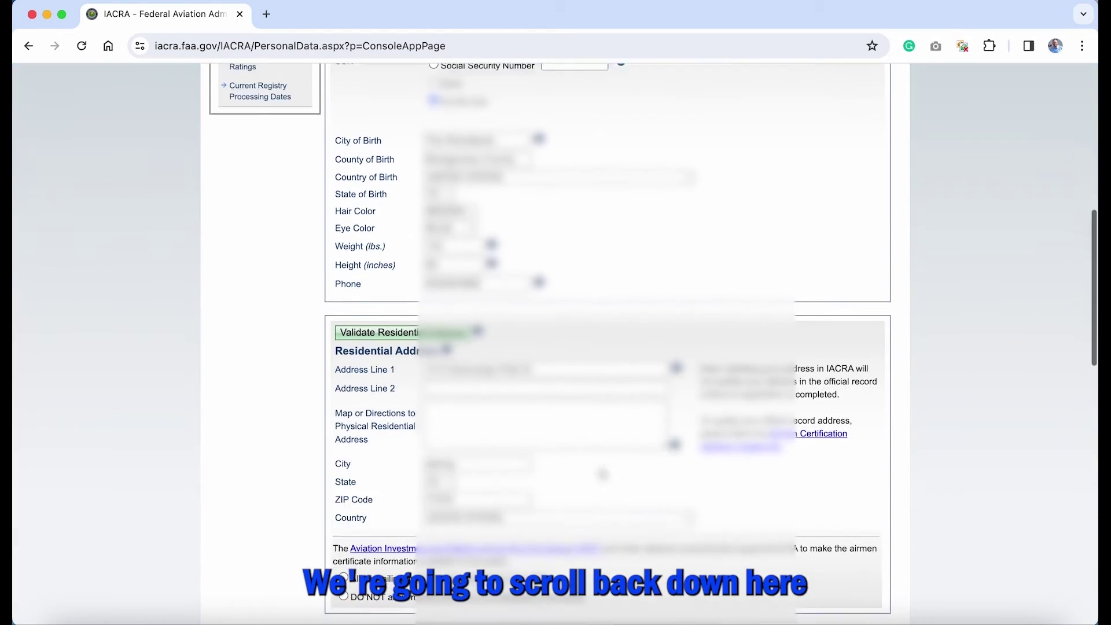
scroll(602, 473, "down", 3)
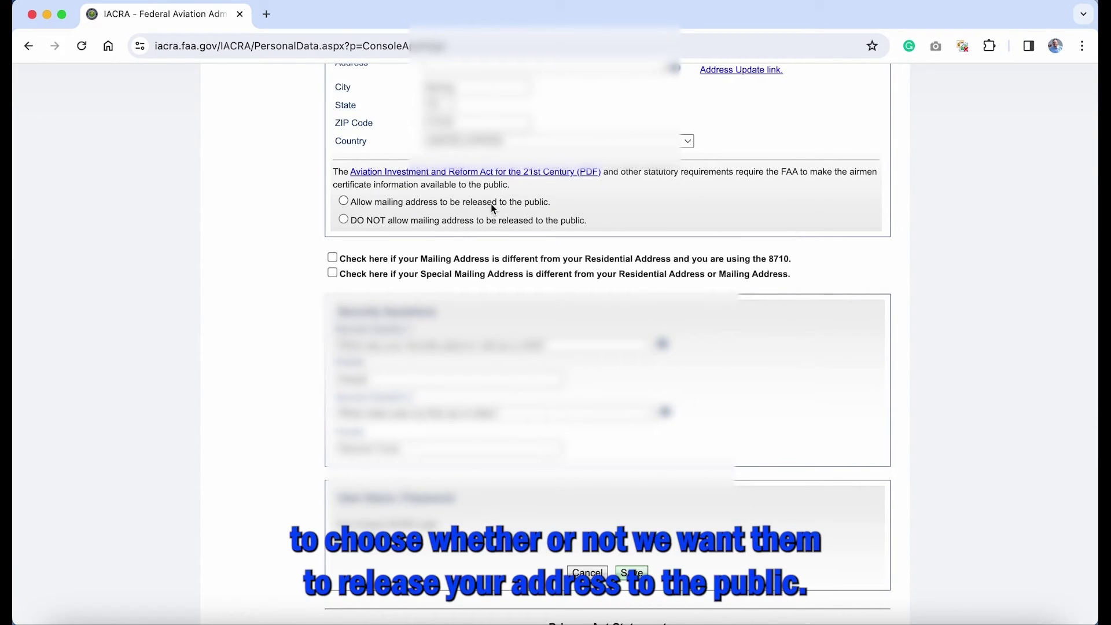
left_click(440, 224)
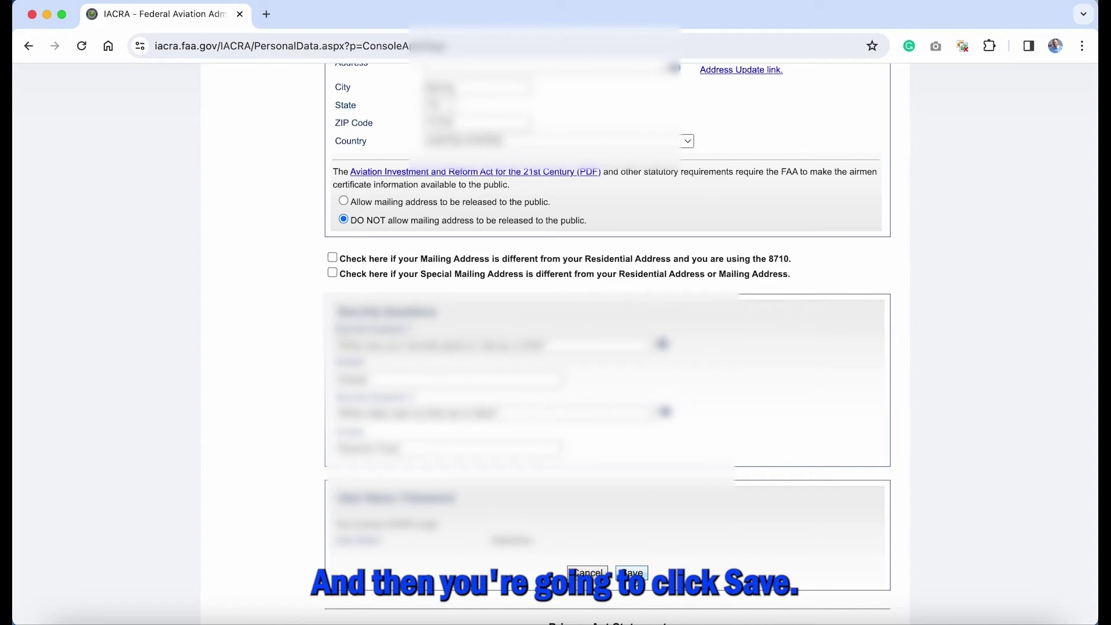
left_click(633, 573)
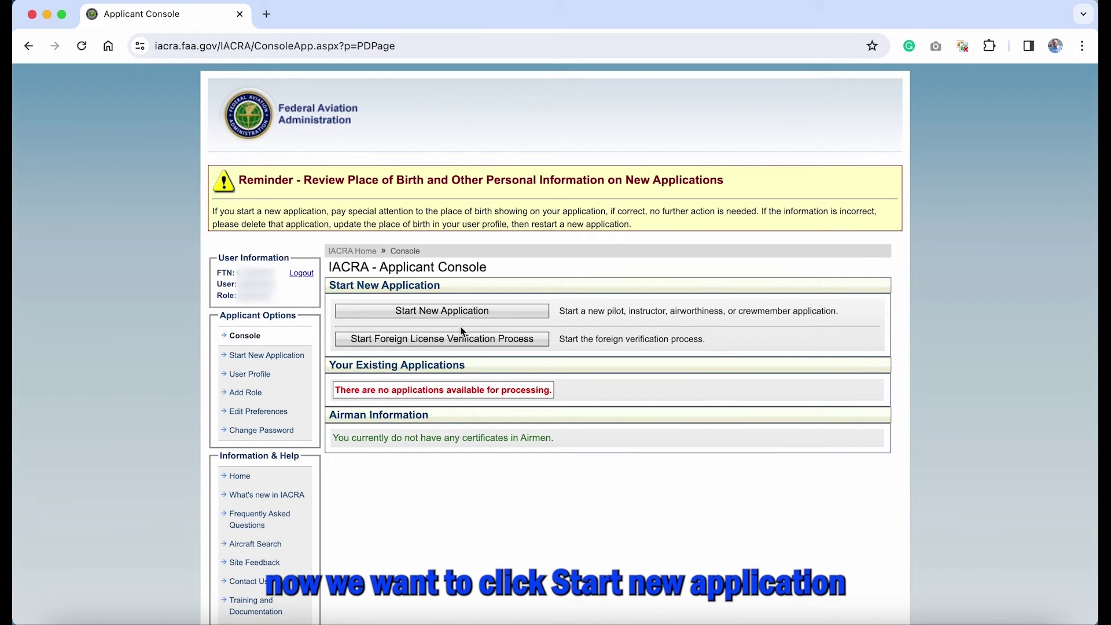
Step: Choose Pilot as the application type, select the Student Pilot certification, and start the application
left_click(450, 316)
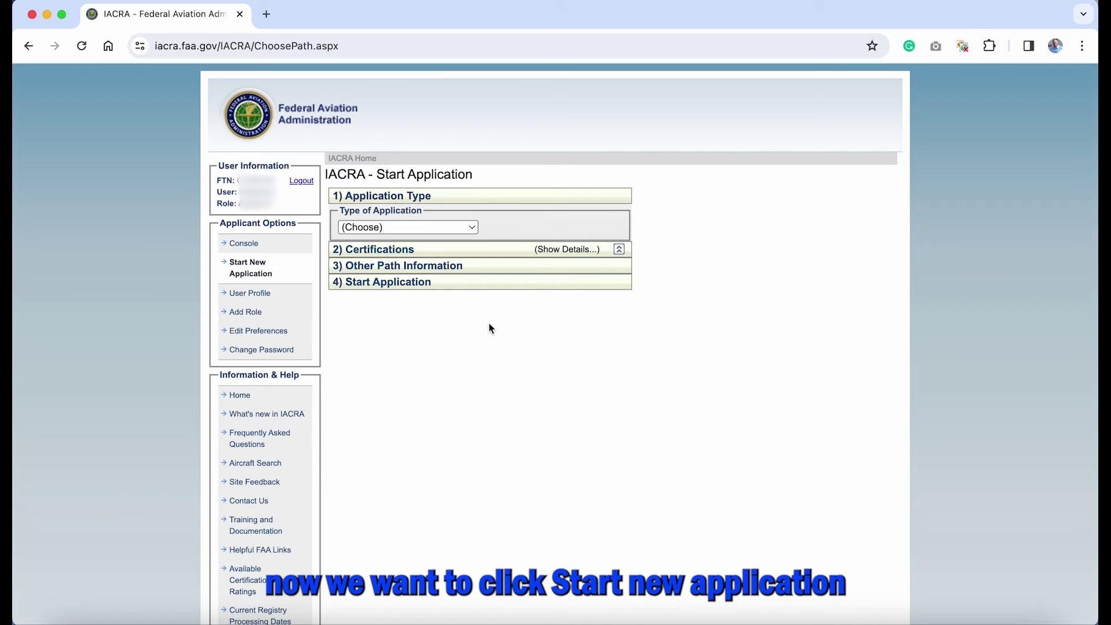
left_click(472, 228)
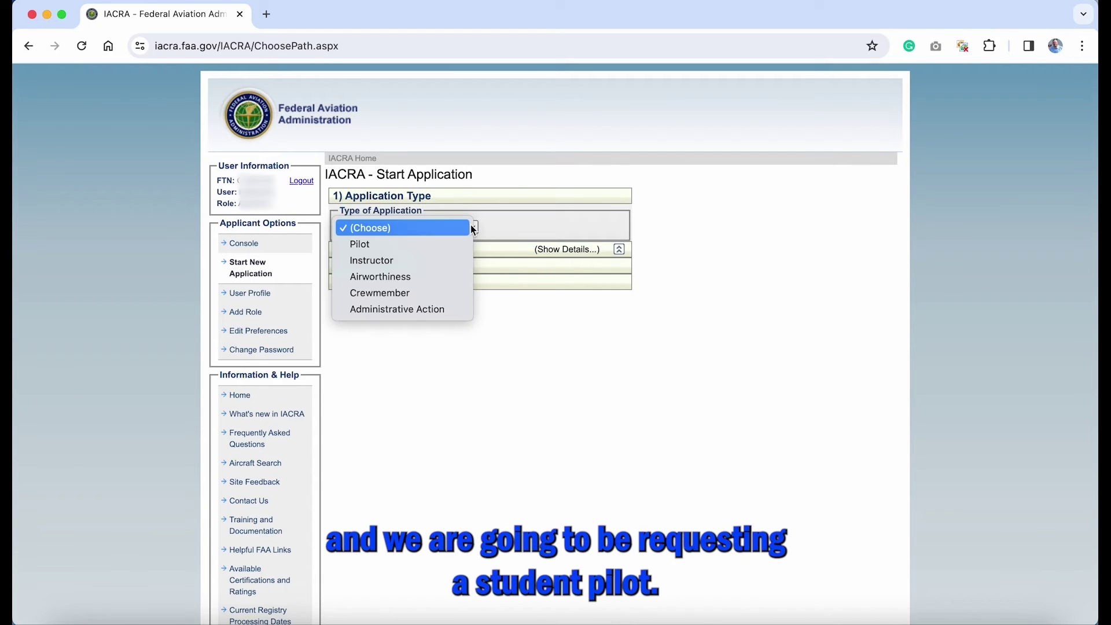
left_click(451, 249)
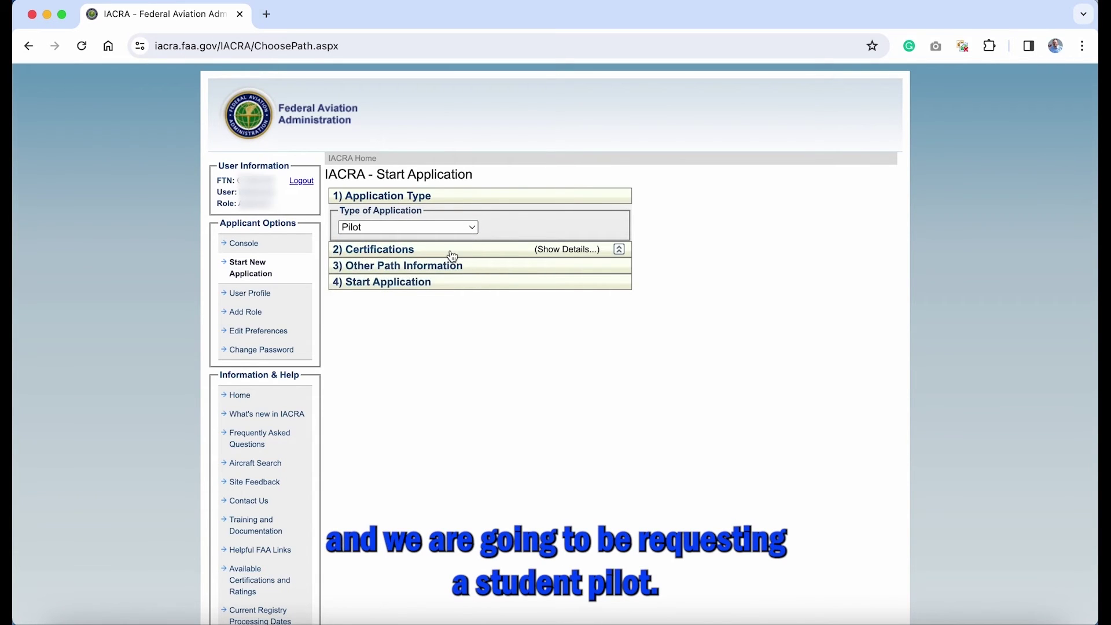
left_click(452, 255)
left_click(379, 377)
scroll(485, 409, "down", 1)
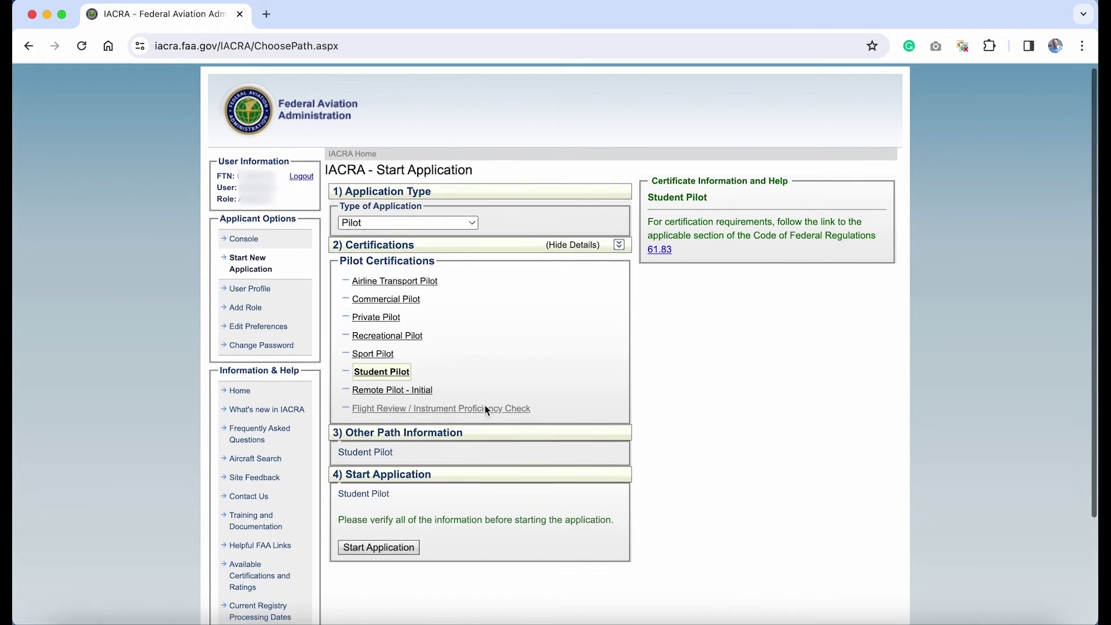
scroll(486, 411, "down", 1)
scroll(487, 413, "up", 1)
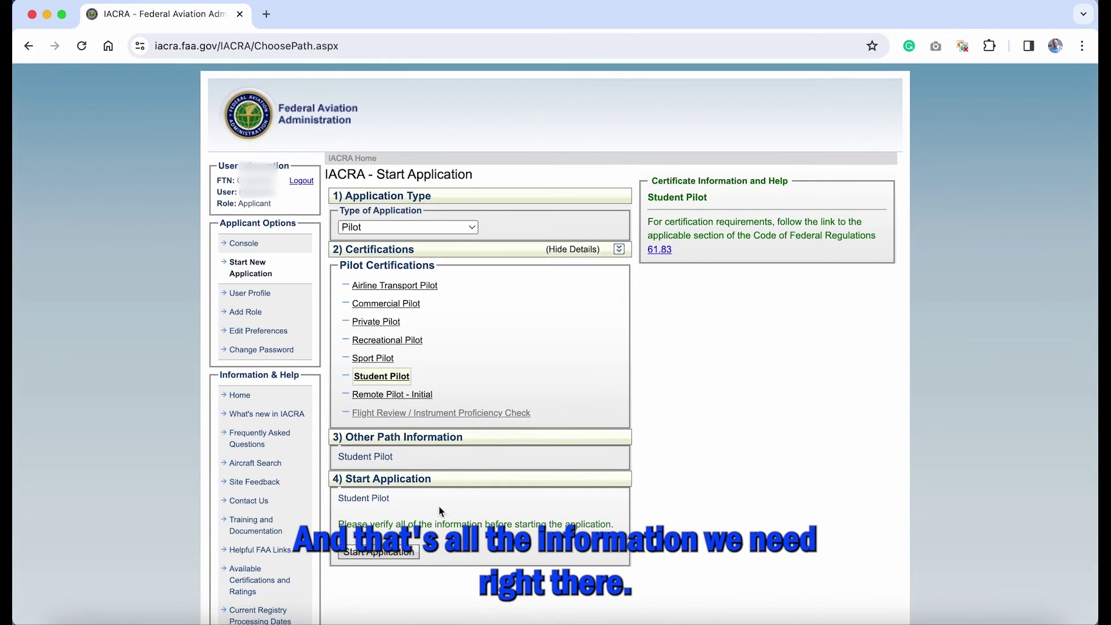
left_click(384, 555)
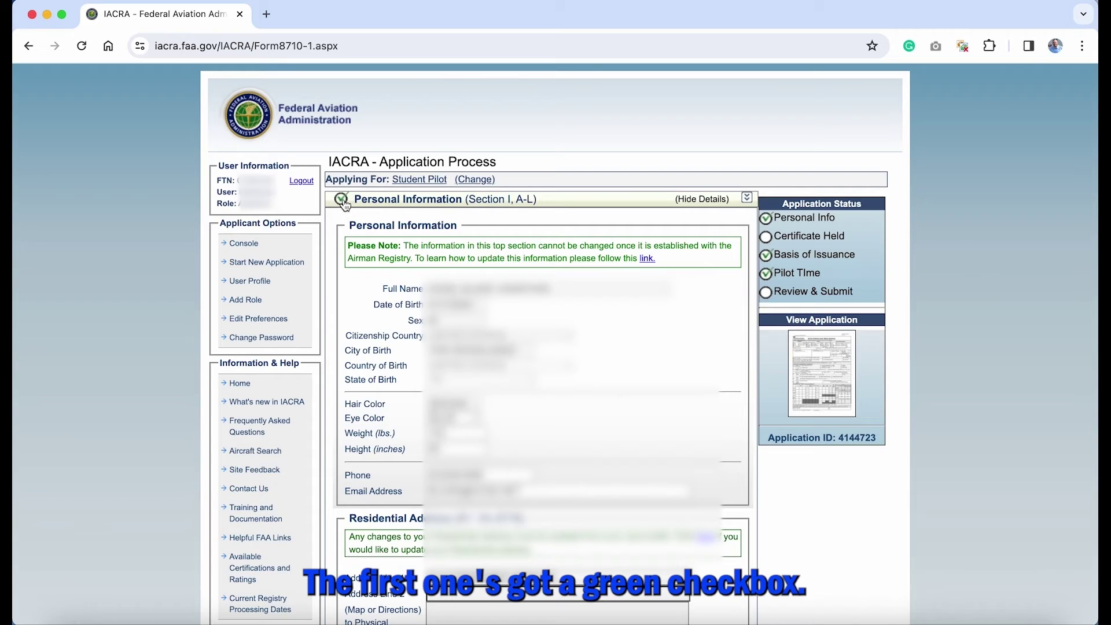
Step: In Certificate Held, answer Yes to reading English and No to drug conviction, then collapse it
left_click(567, 203)
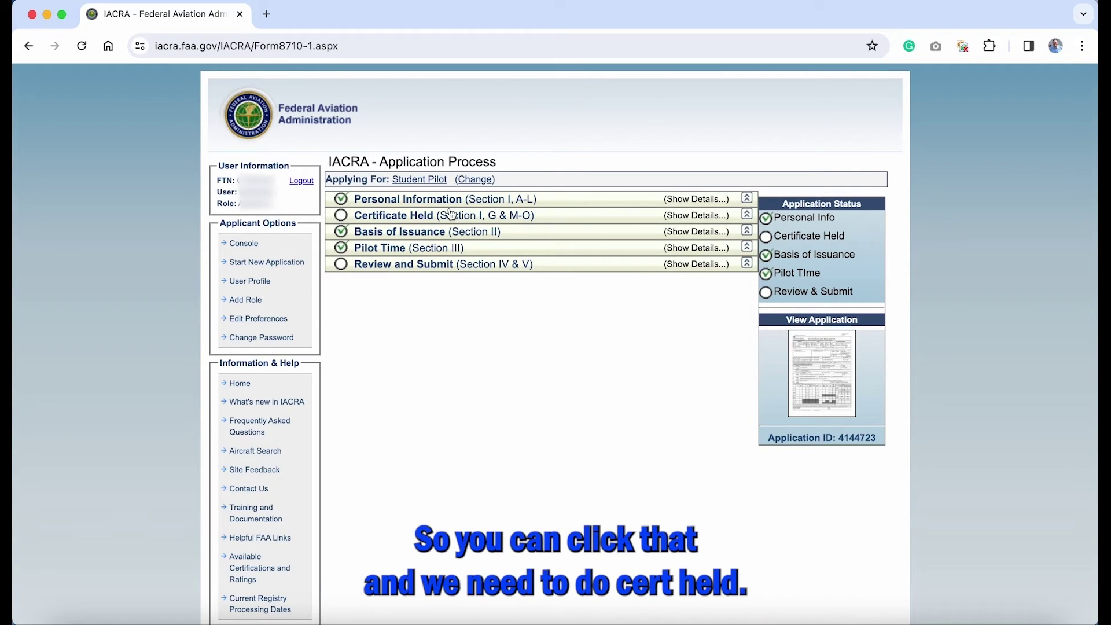
left_click(418, 222)
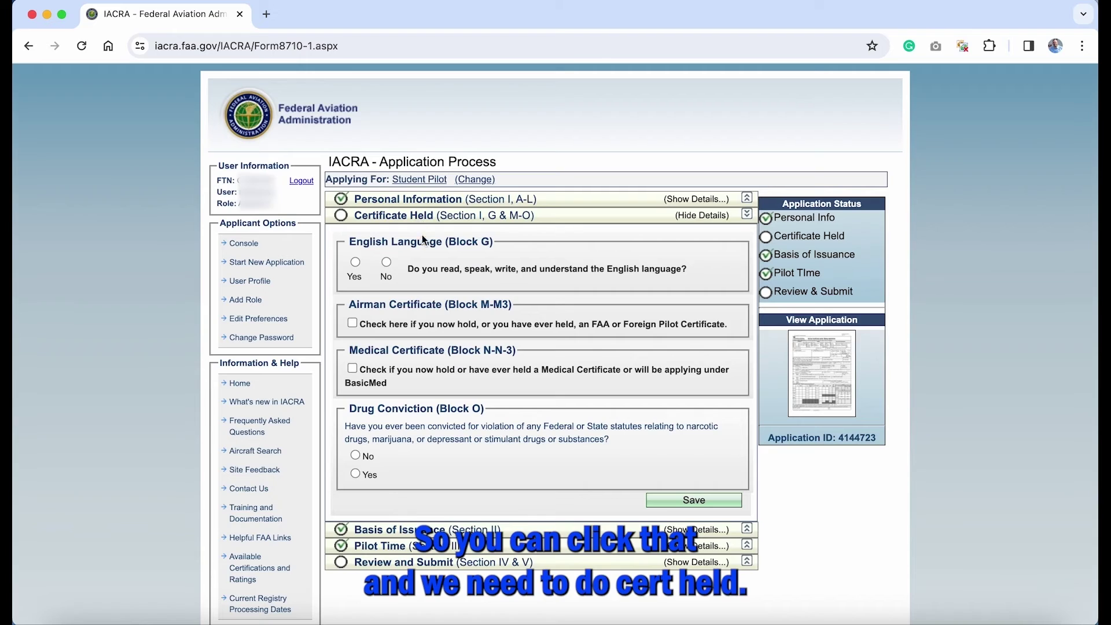
left_click(356, 264)
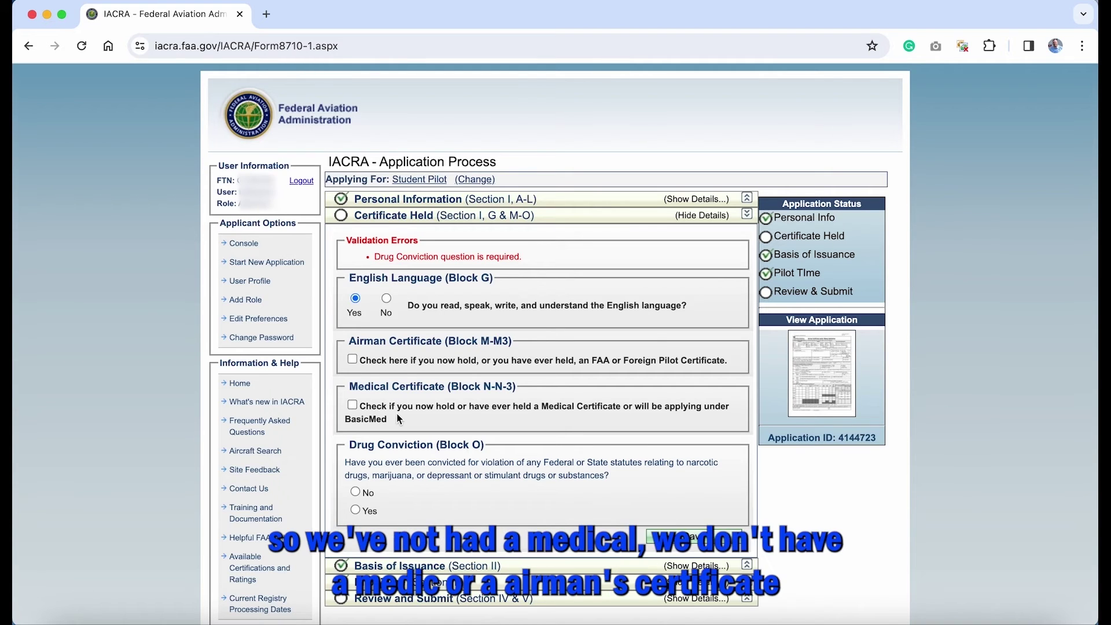
scroll(430, 462, "down", 2)
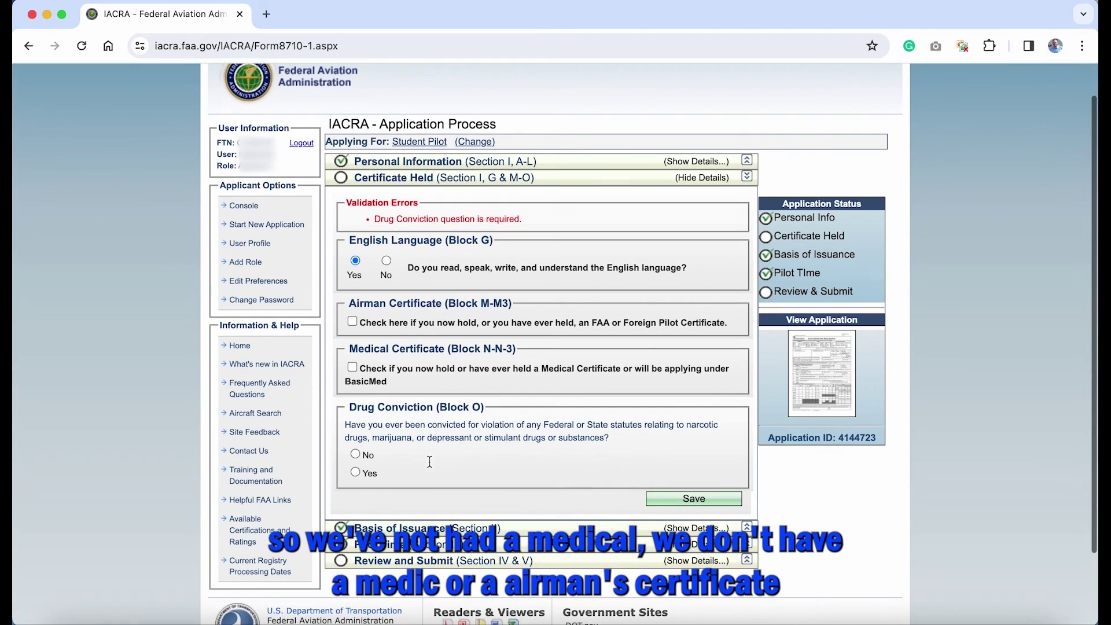
left_click(356, 454)
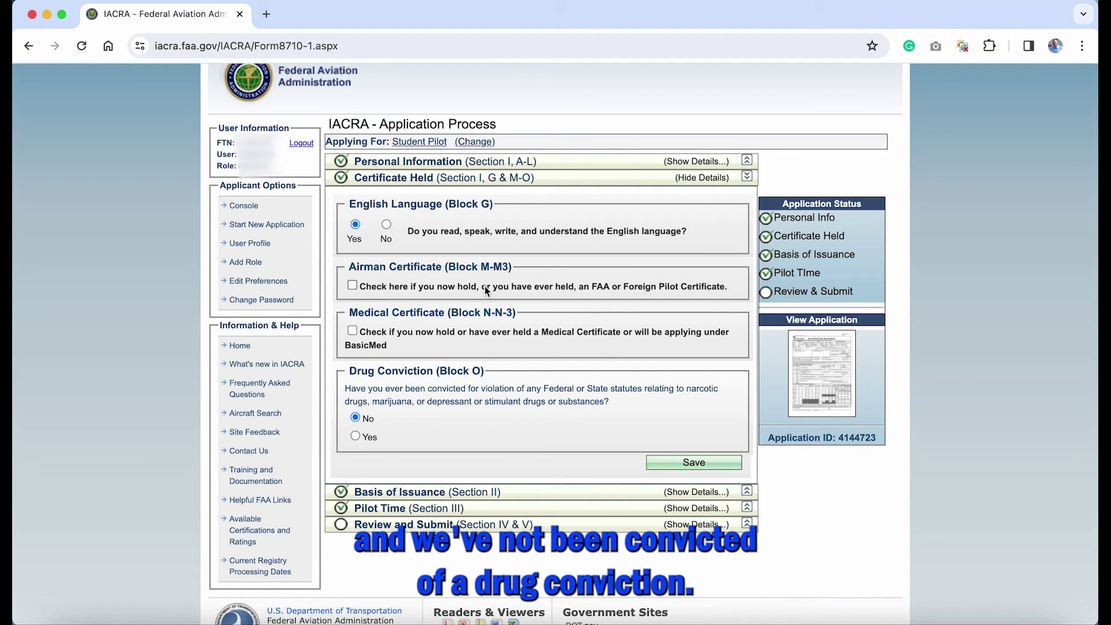
left_click(459, 179)
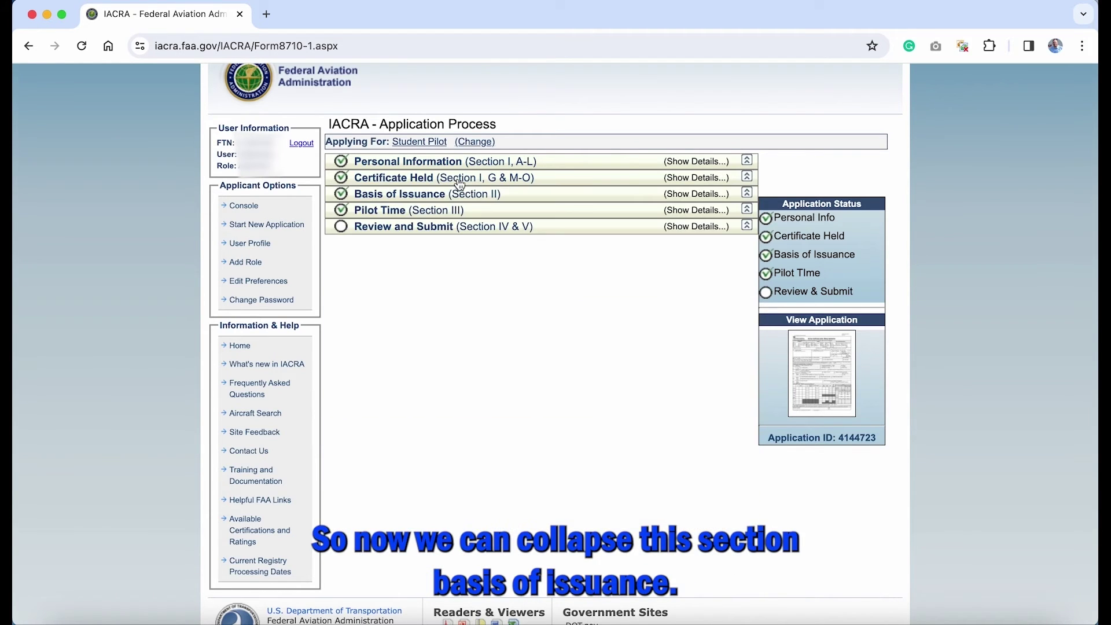
Step: Check Basis of Issuance and Pilot Time, leaving both empty, then expand Review and Submit
left_click(439, 196)
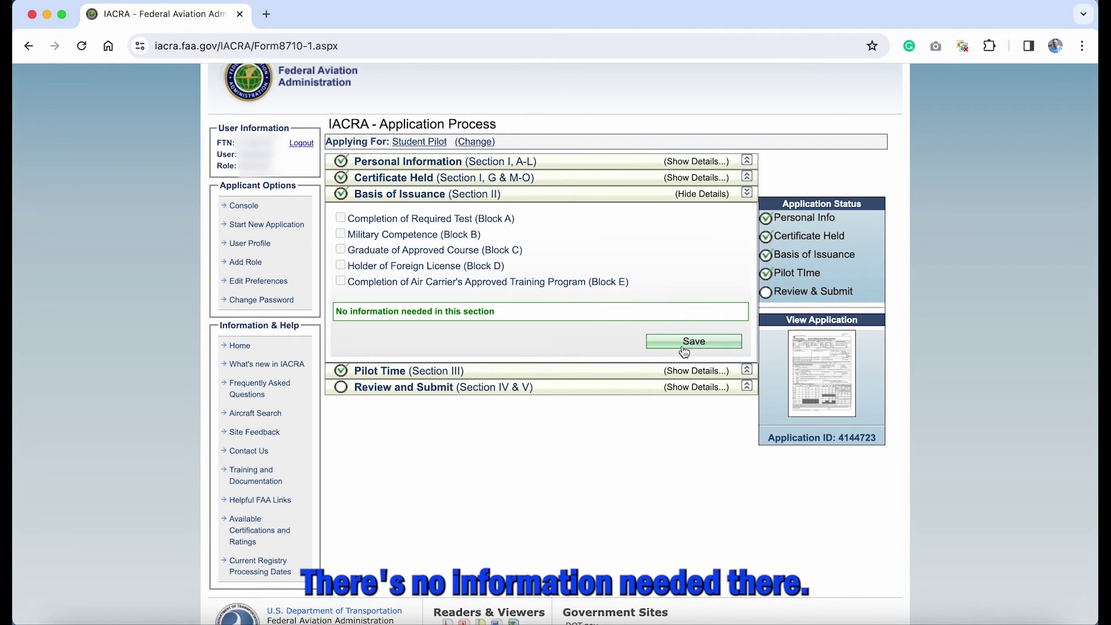
left_click(638, 199)
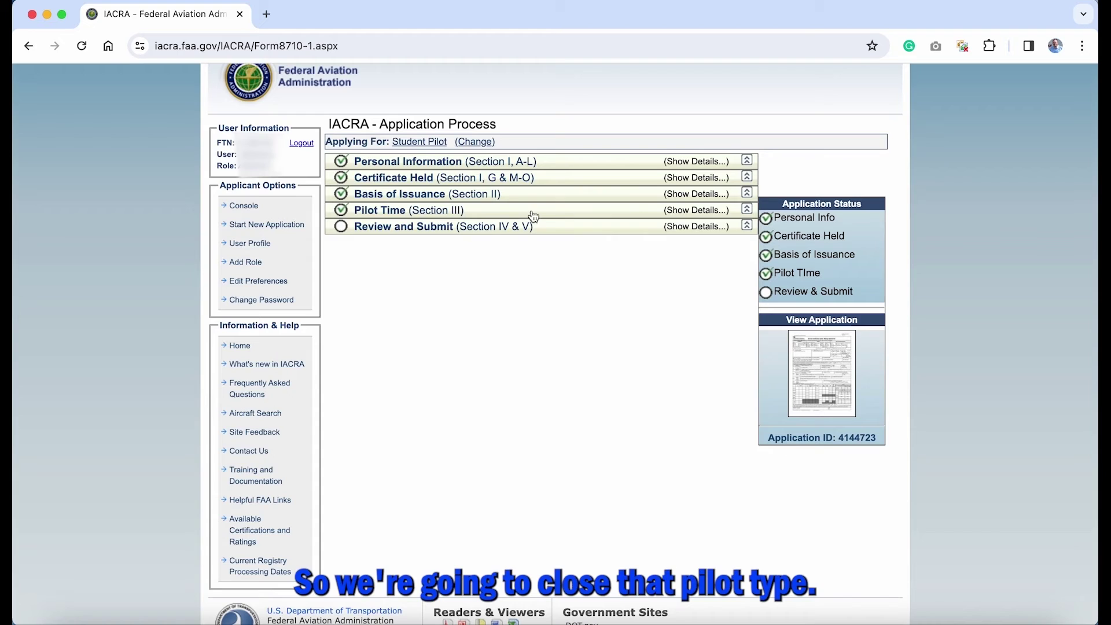
left_click(524, 213)
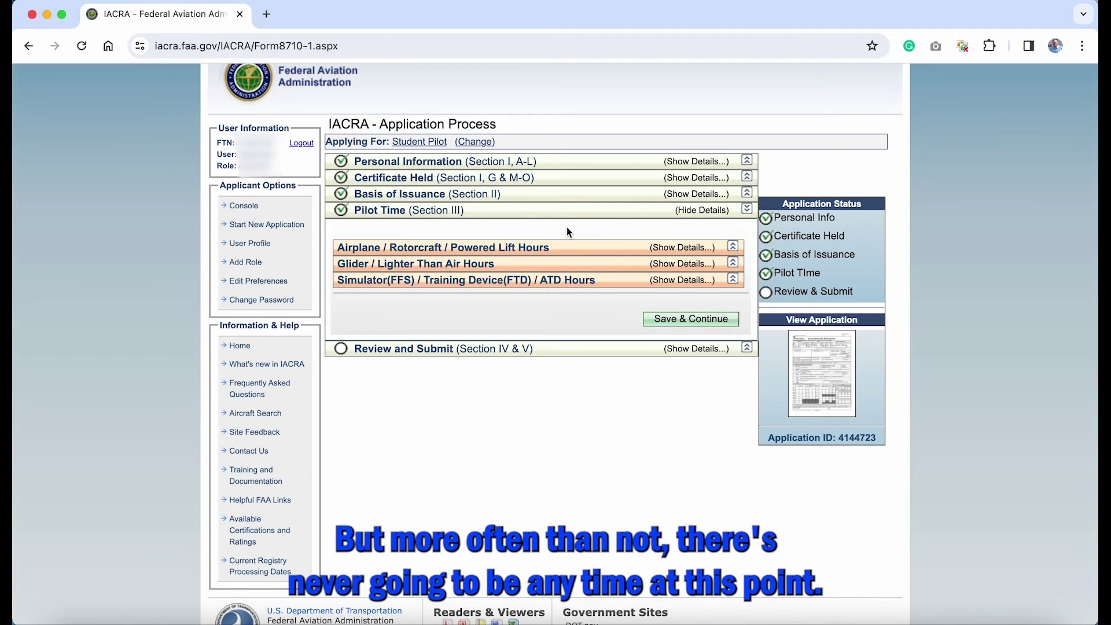
left_click(610, 214)
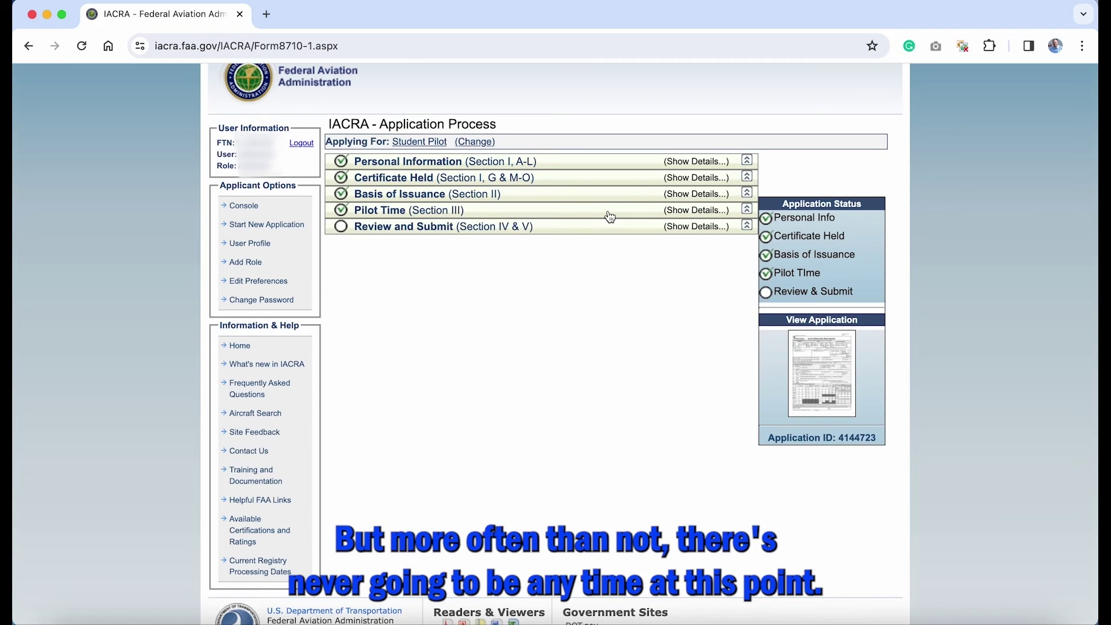
left_click(561, 228)
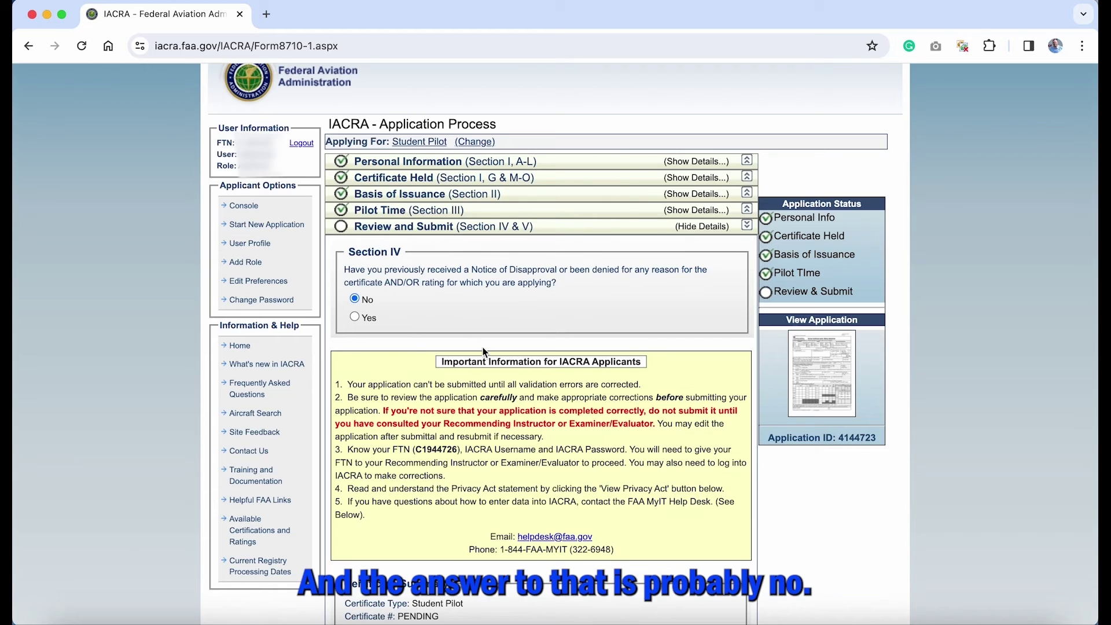
Step: Read and close the Privacy Act statement, then bring up the generated application copy
scroll(485, 356, "down", 2)
scroll(485, 359, "down", 3)
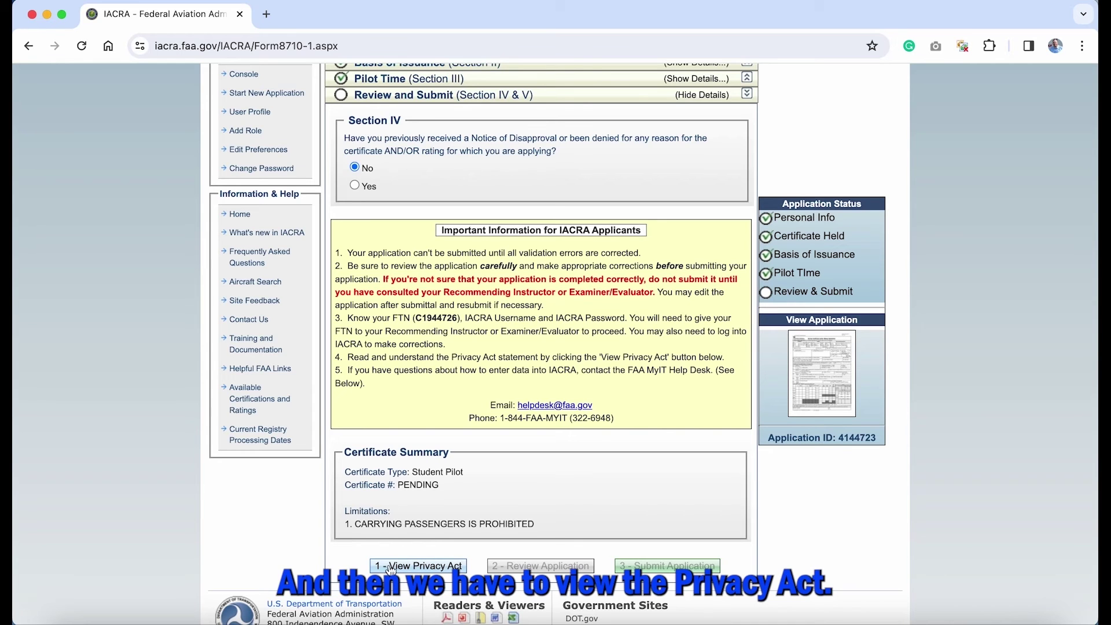
left_click(435, 570)
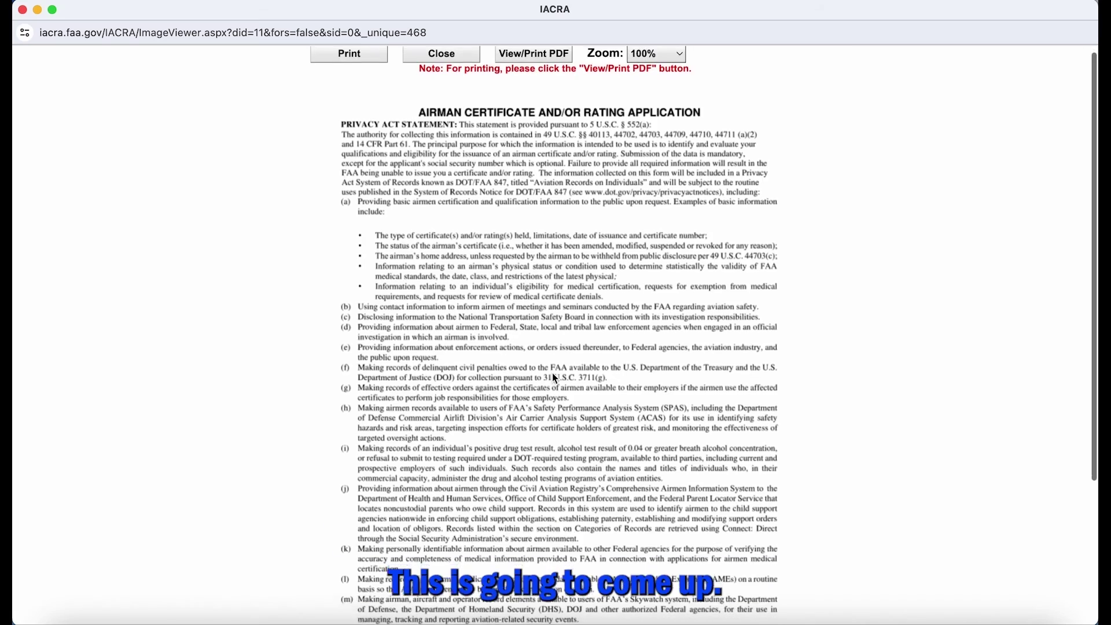
scroll(556, 380, "down", 5)
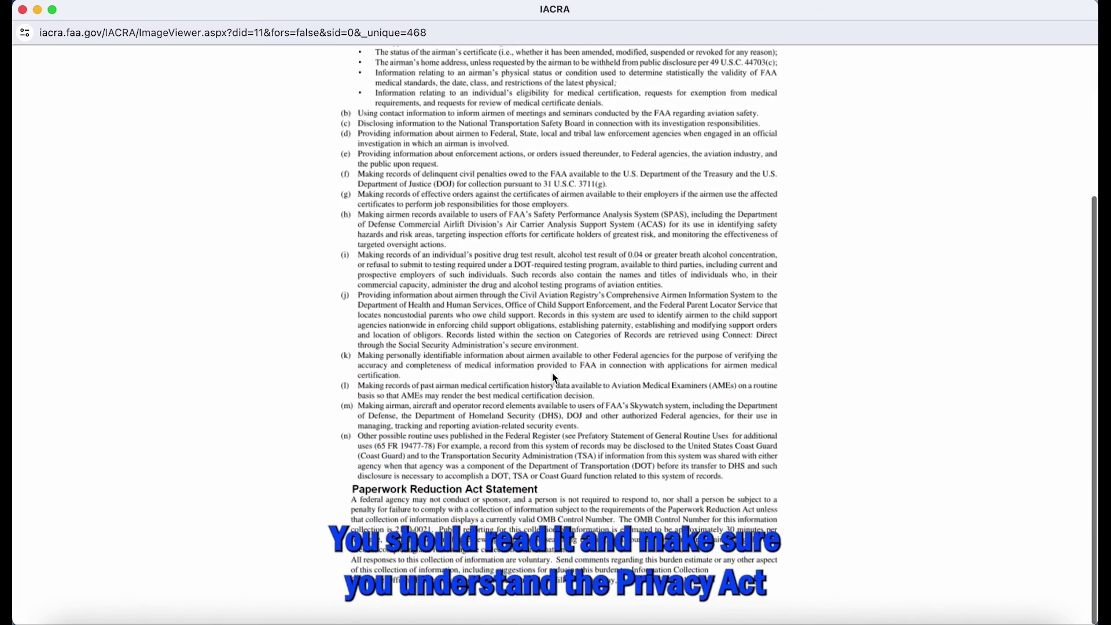
scroll(555, 378, "up", 5)
scroll(555, 377, "up", 2)
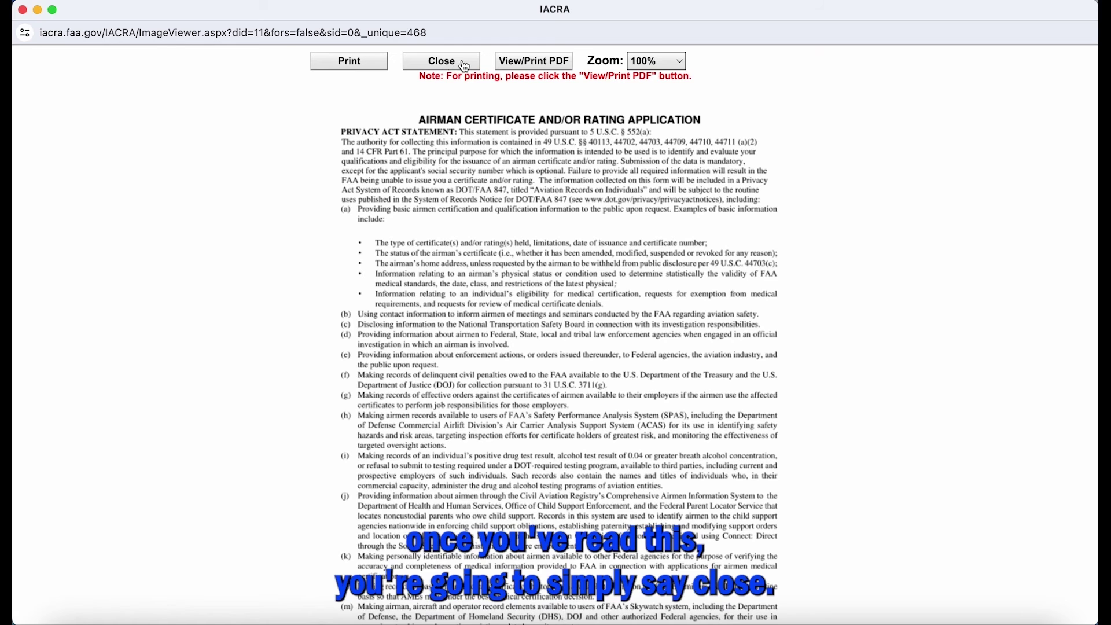
left_click(450, 68)
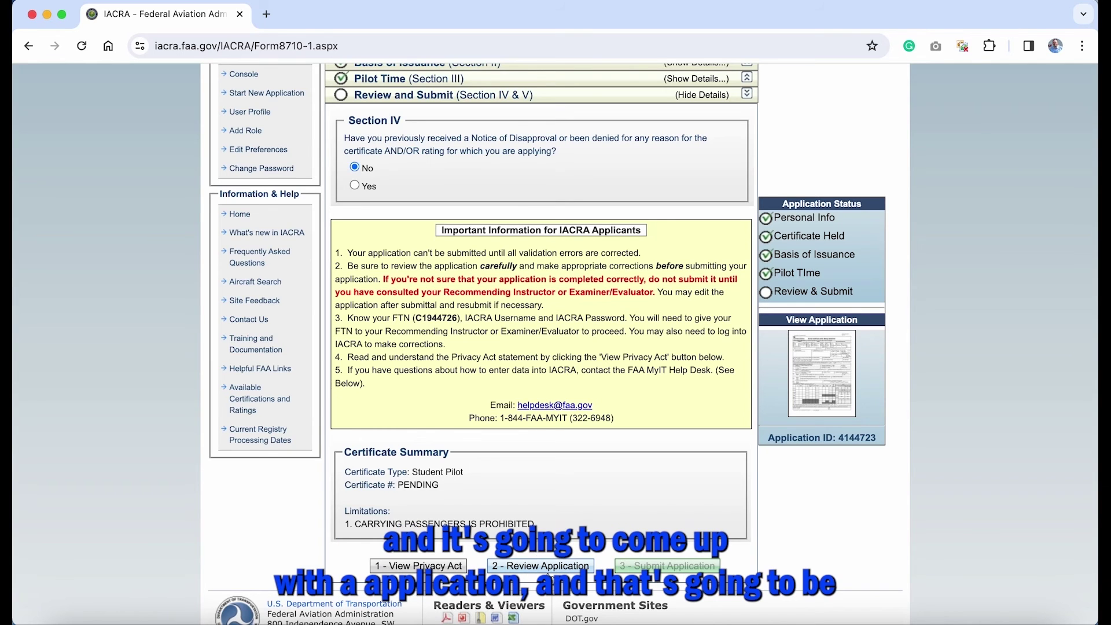
left_click(541, 566)
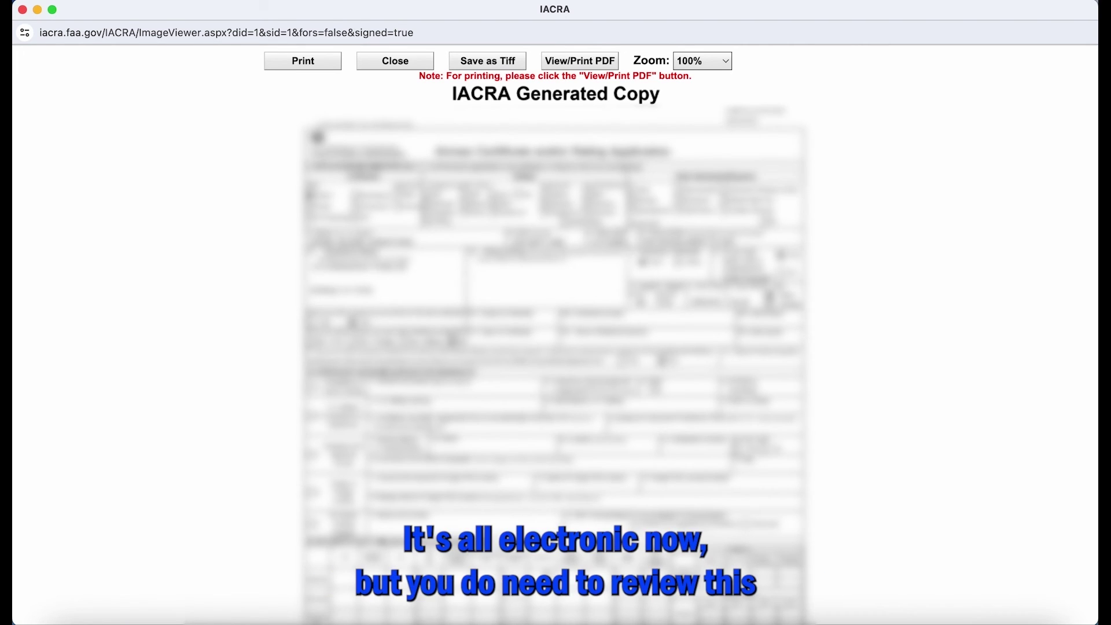
Step: Look through the IACRA Generated Copy, close it, and submit the Student Pilot application
scroll(556, 336, "down", 1)
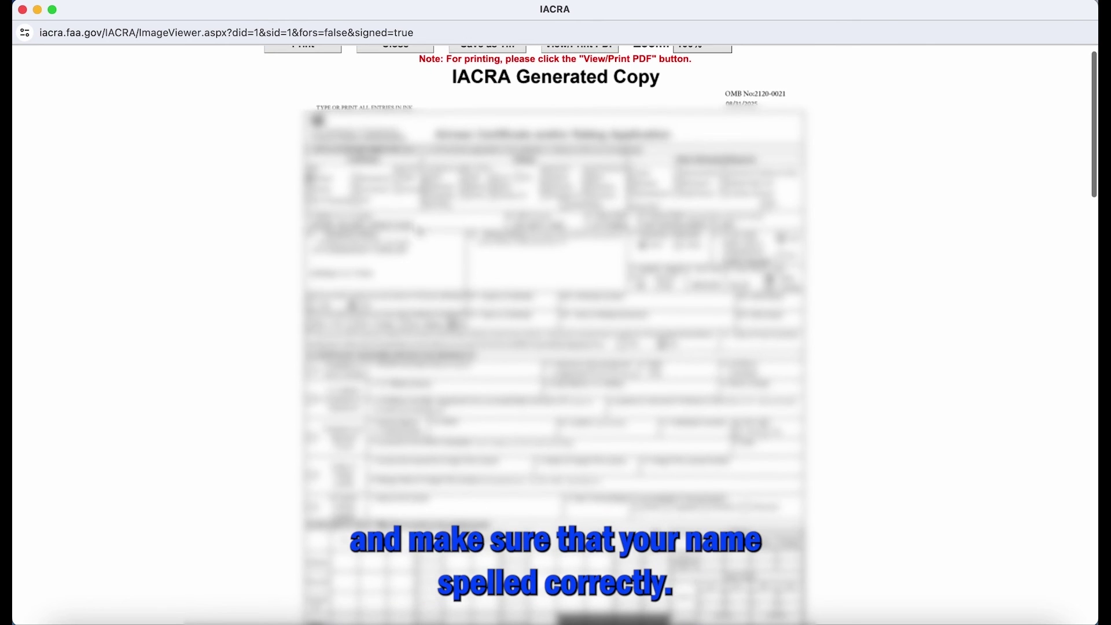
scroll(555, 336, "up", 1)
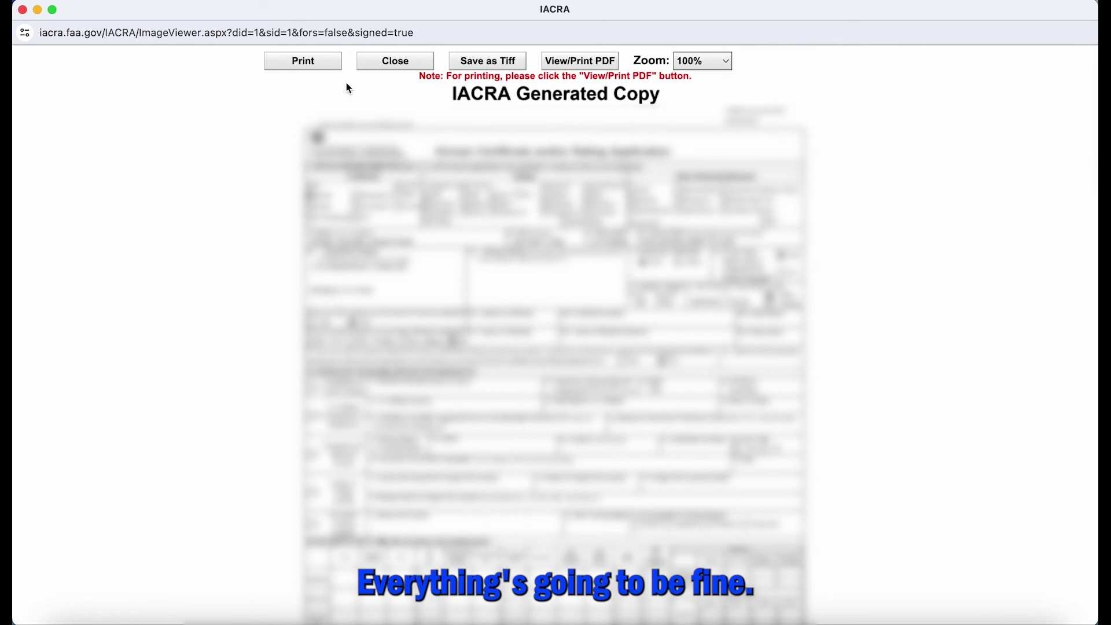
left_click(399, 63)
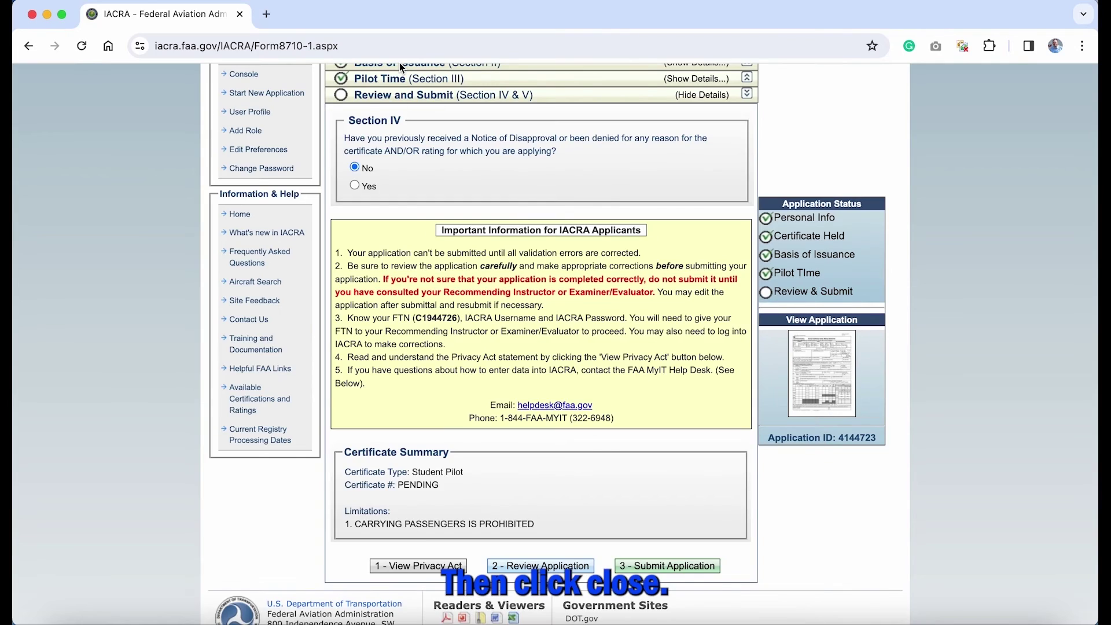
left_click(699, 571)
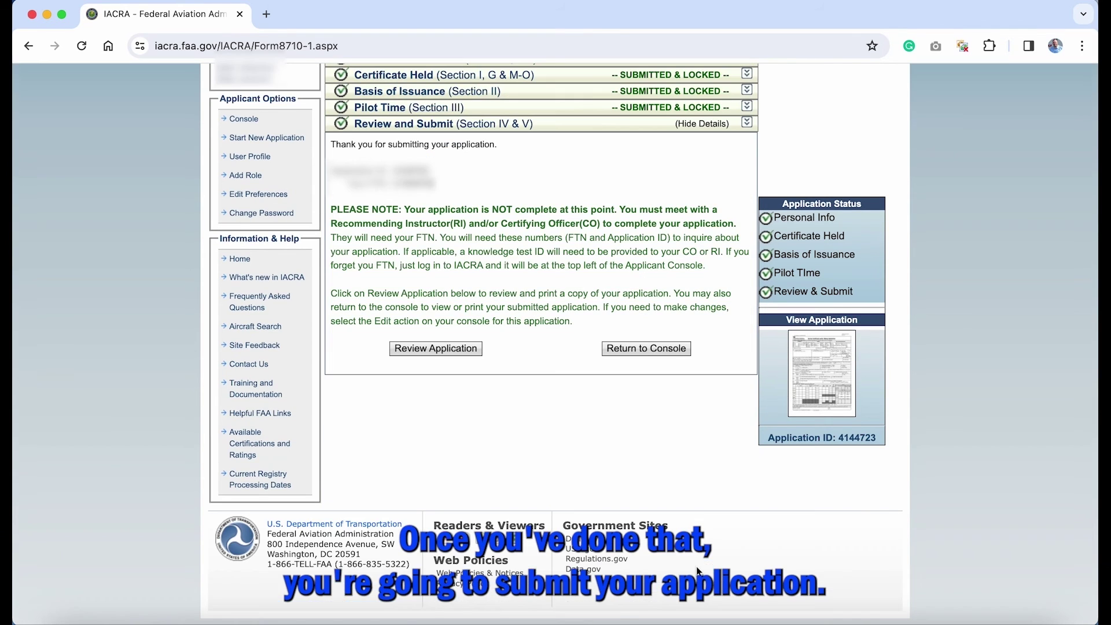
Step: Return from the submission confirmation page to the Applicant Console
scroll(692, 475, "up", 1)
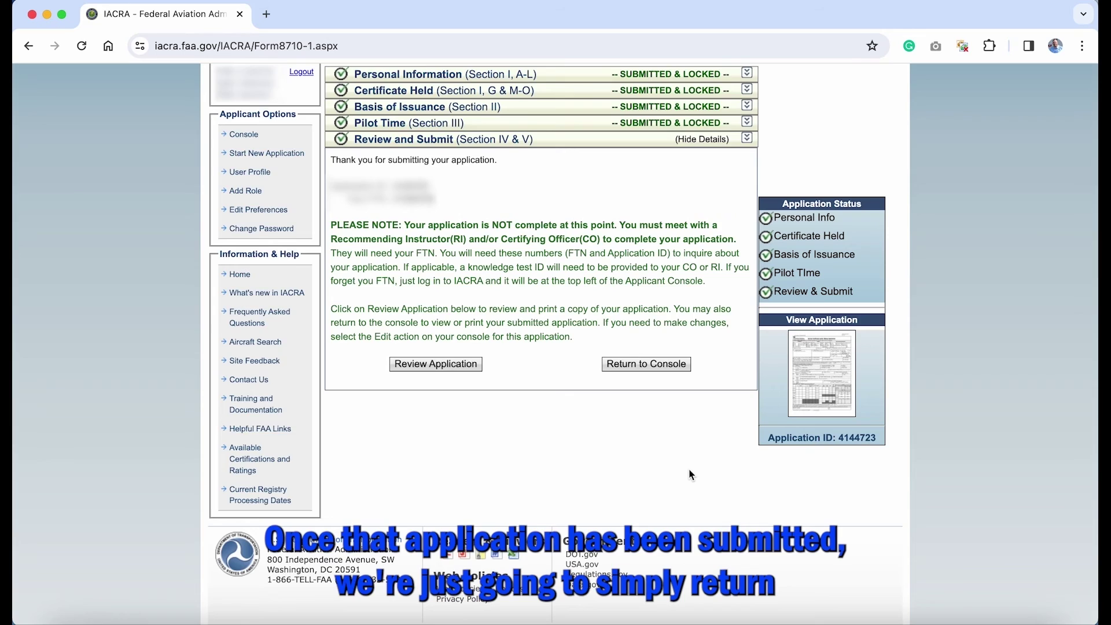
scroll(692, 474, "up", 1)
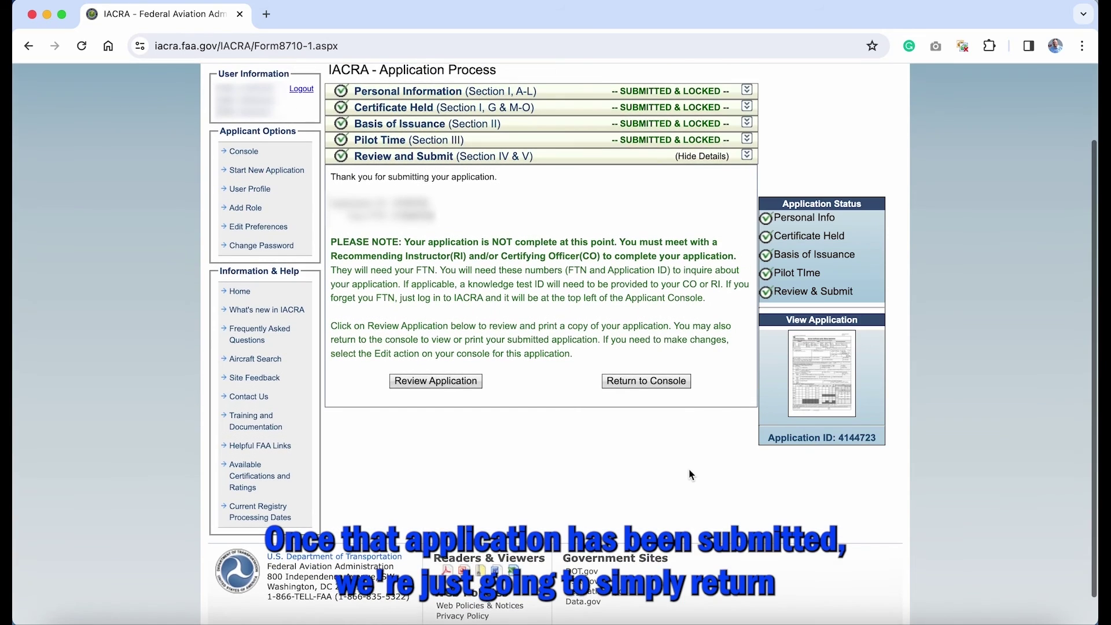
left_click(659, 387)
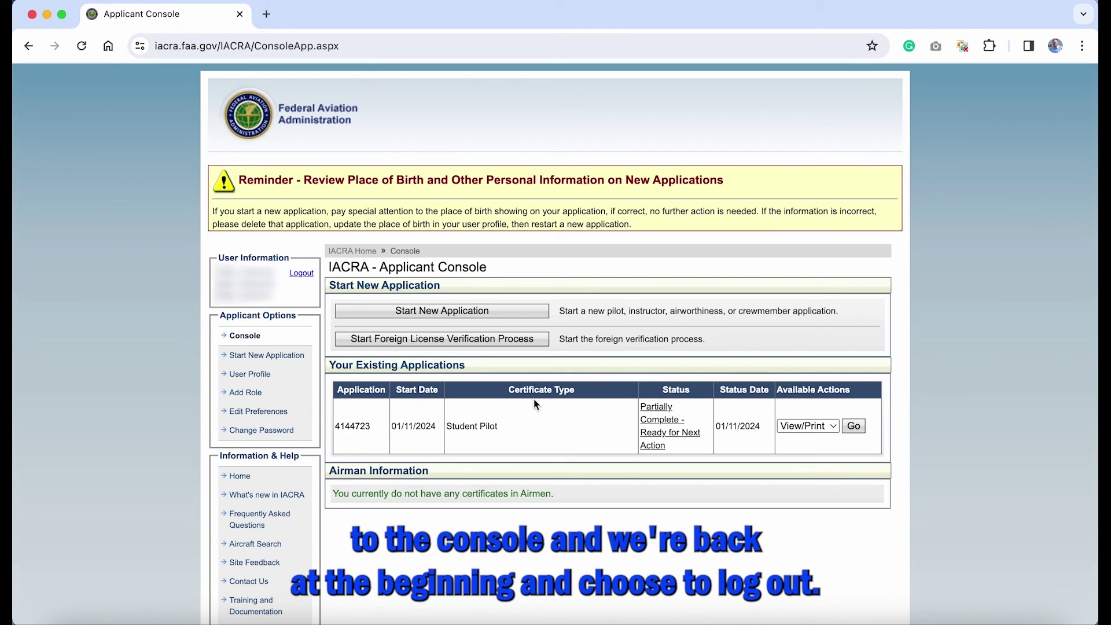